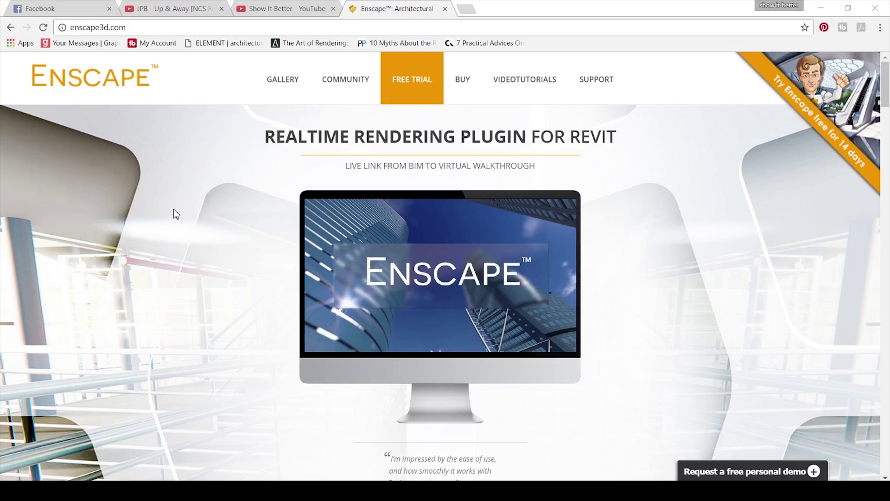
Step: Look through the Enscape homepage, from the free-trial offer down to the feature descriptions
{"action": "scroll", "coordinate": [175, 211], "scroll_direction": "down", "scroll_amount": 3}
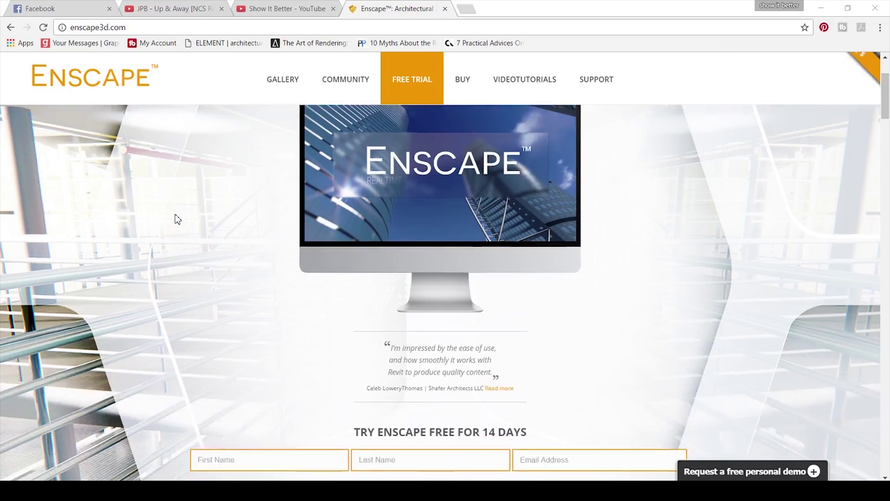
{"action": "scroll", "coordinate": [179, 218], "scroll_direction": "down", "scroll_amount": 10}
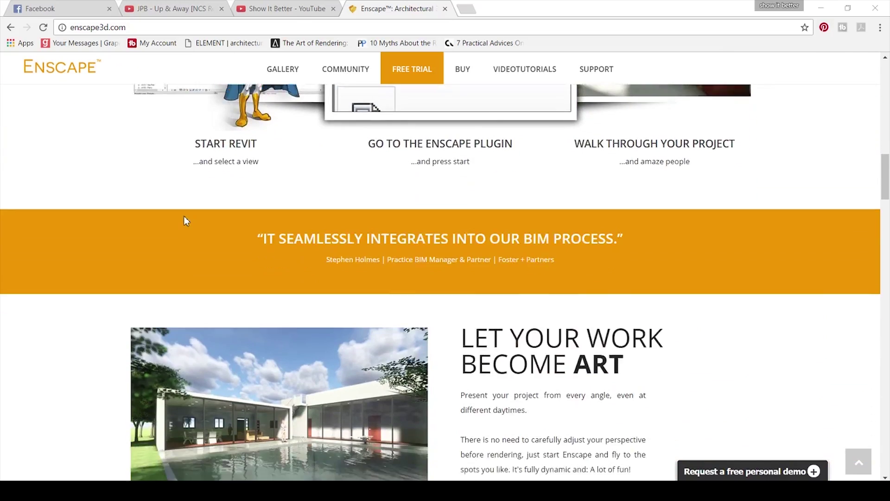
{"action": "scroll", "coordinate": [184, 220], "scroll_direction": "down", "scroll_amount": 4}
{"action": "scroll", "coordinate": [419, 272], "scroll_direction": "down", "scroll_amount": 15}
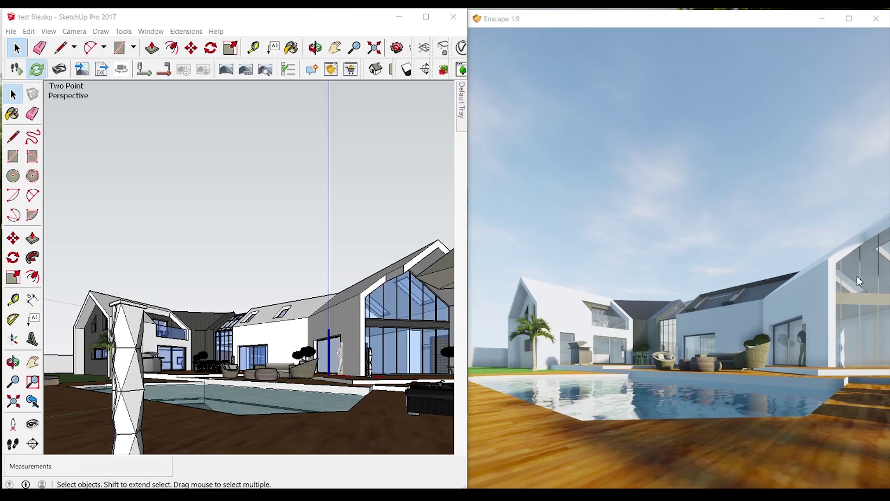
Step: Switch to SketchUp and Enscape, adjust their side-by-side window widths and orbit around the villa to compare the live-synced views
{"action": "left_click", "coordinate": [519, 23]}
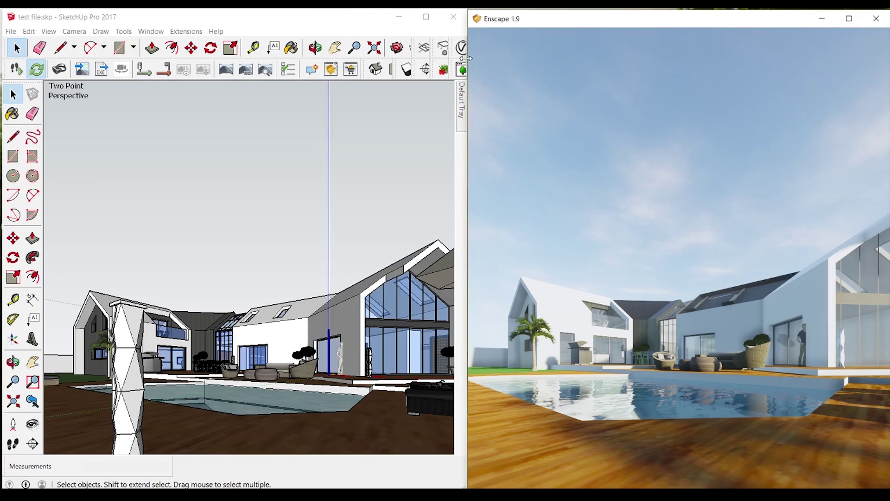
{"action": "left_click_drag", "start_coordinate": [465, 59], "coordinate": [445, 62]}
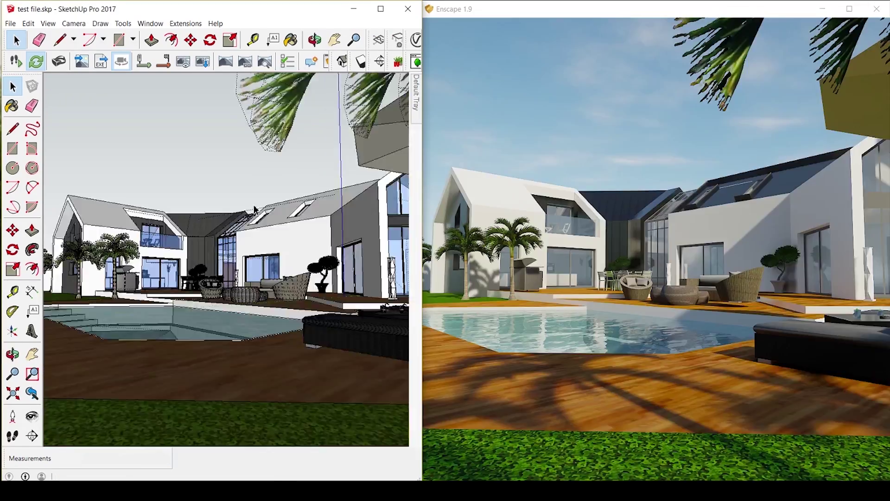
{"action": "mouse_move", "coordinate": [255, 209]}
{"action": "middle_mouse_down"}
{"action": "mouse_move", "coordinate": [246, 202]}
{"action": "mouse_move", "coordinate": [260, 195]}
{"action": "middle_mouse_up"}
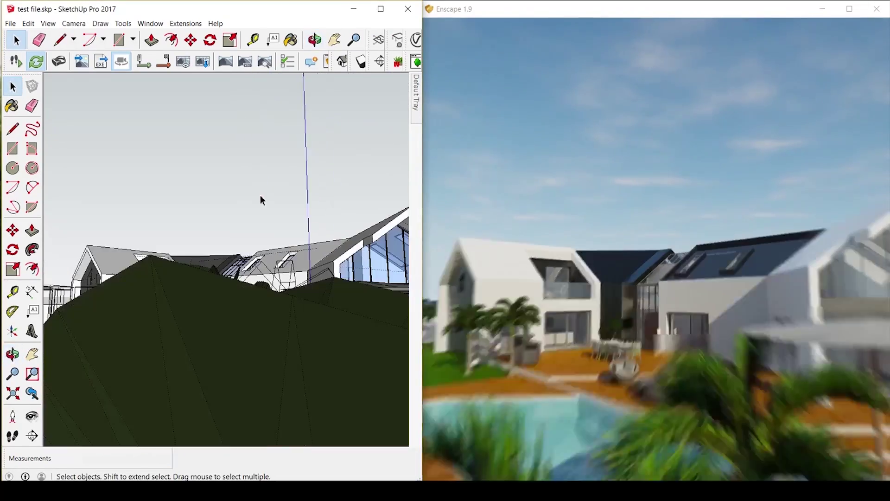
{"action": "mouse_move", "coordinate": [259, 238]}
{"action": "middle_mouse_down"}
{"action": "mouse_move", "coordinate": [288, 235]}
{"action": "mouse_move", "coordinate": [249, 212]}
{"action": "mouse_move", "coordinate": [193, 215]}
{"action": "mouse_move", "coordinate": [397, 249]}
{"action": "mouse_move", "coordinate": [534, 304]}
{"action": "mouse_move", "coordinate": [676, 341]}
{"action": "mouse_move", "coordinate": [403, 306]}
{"action": "middle_mouse_up"}
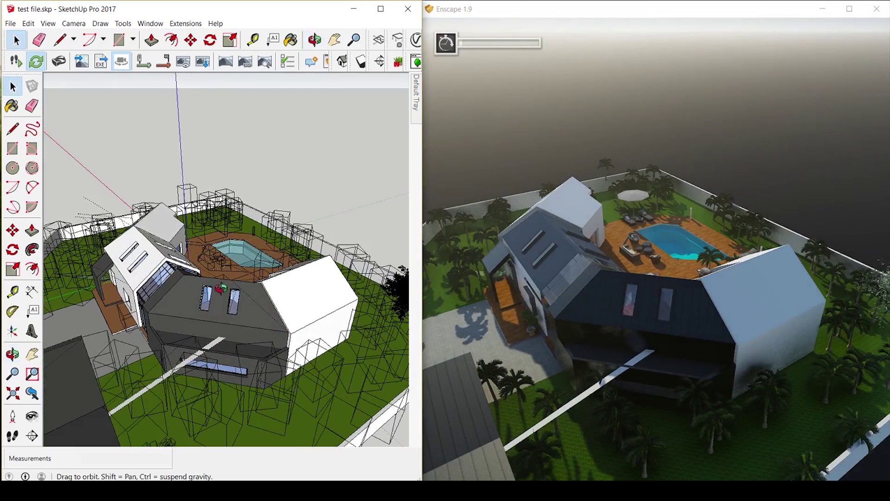
{"action": "mouse_move", "coordinate": [221, 288]}
{"action": "middle_mouse_down"}
{"action": "mouse_move", "coordinate": [668, 238]}
{"action": "mouse_move", "coordinate": [787, 236]}
{"action": "middle_mouse_up"}
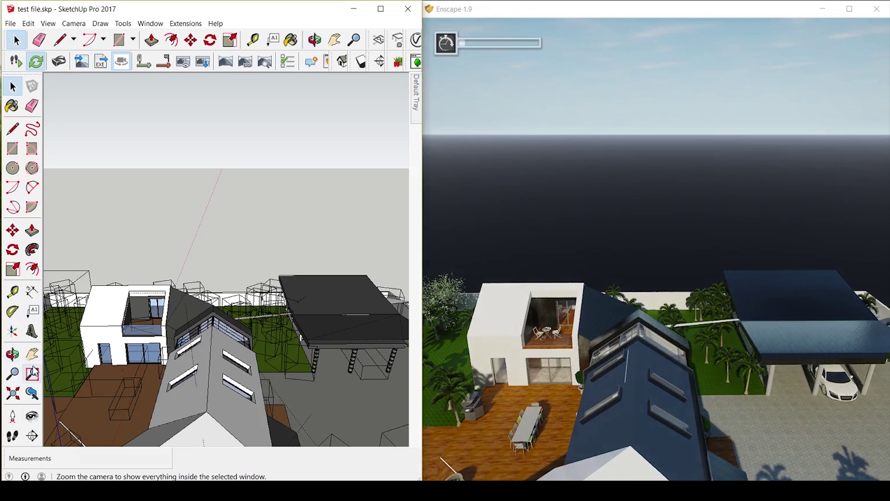
Step: Position the camera at eye height on the wooden deck facing the white house and look around
{"action": "left_click", "coordinate": [13, 416]}
{"action": "left_click", "coordinate": [95, 413]}
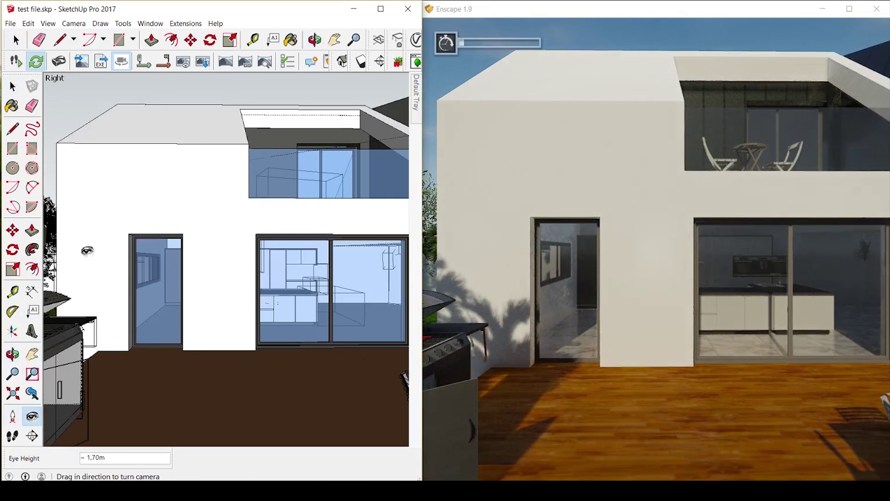
{"action": "left_click_drag", "start_coordinate": [88, 250], "coordinate": [418, 287]}
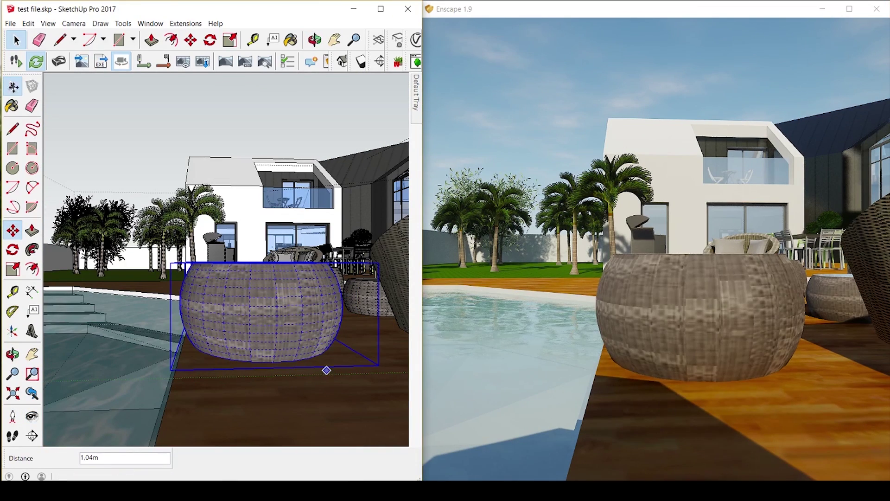
{"action": "left_click", "coordinate": [16, 89]}
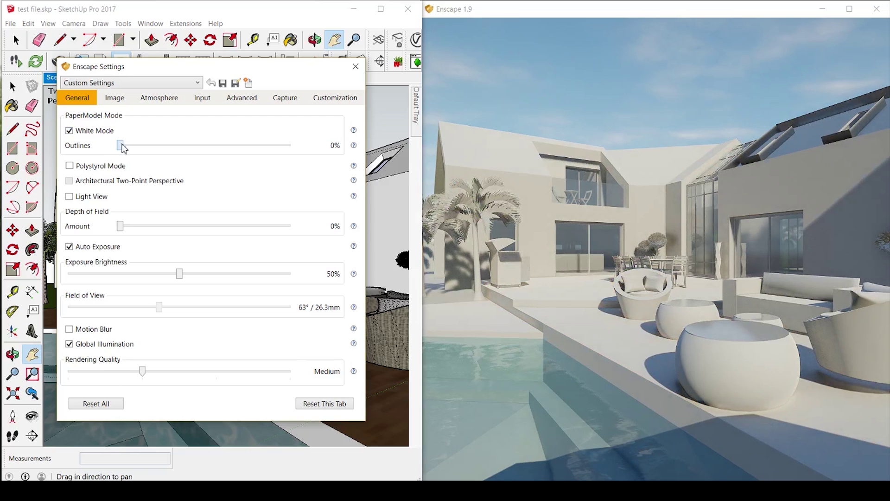
Step: Raise the outlines of the White Mode render to 100%
{"action": "left_click_drag", "start_coordinate": [123, 146], "coordinate": [305, 163]}
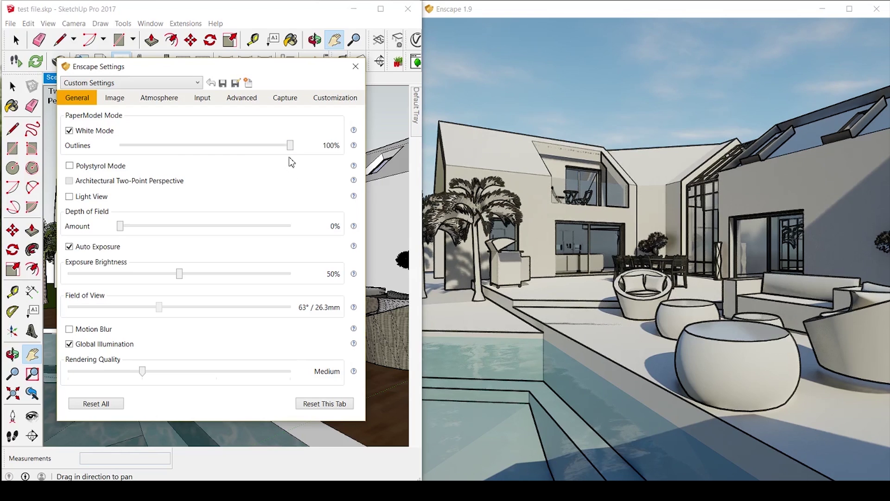
{"action": "mouse_move", "coordinate": [291, 151]}
{"action": "left_mouse_down"}
{"action": "mouse_move", "coordinate": [95, 155]}
{"action": "mouse_move", "coordinate": [301, 154]}
{"action": "left_mouse_up"}
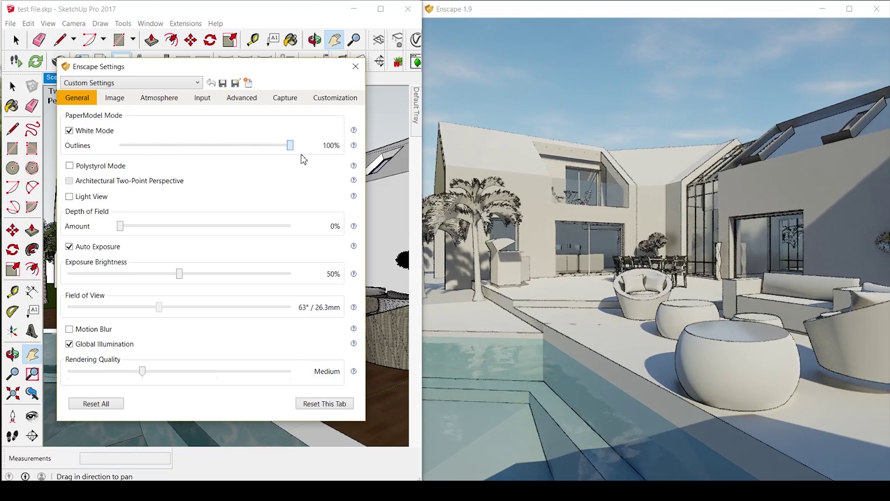
Step: Switch the render to Polystyrol Mode instead of White Mode, with outlines at 0% and transmission at 0%
{"action": "left_click", "coordinate": [70, 167]}
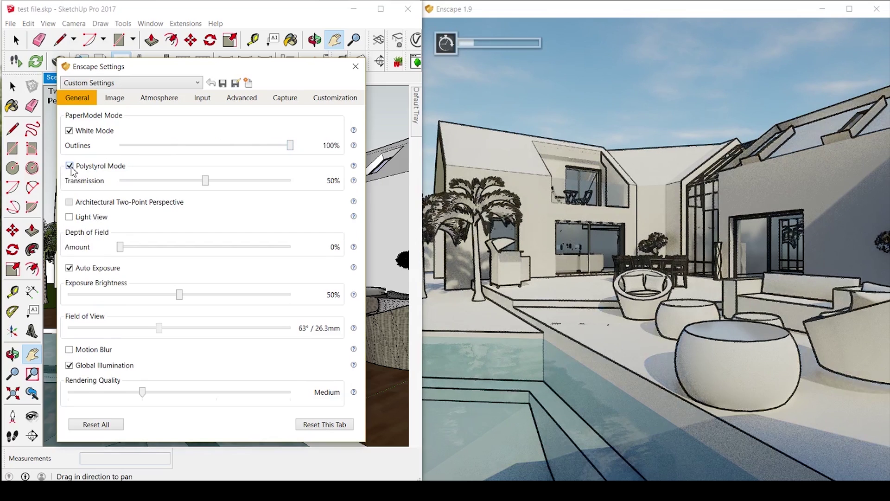
{"action": "left_click_drag", "start_coordinate": [290, 145], "coordinate": [83, 146]}
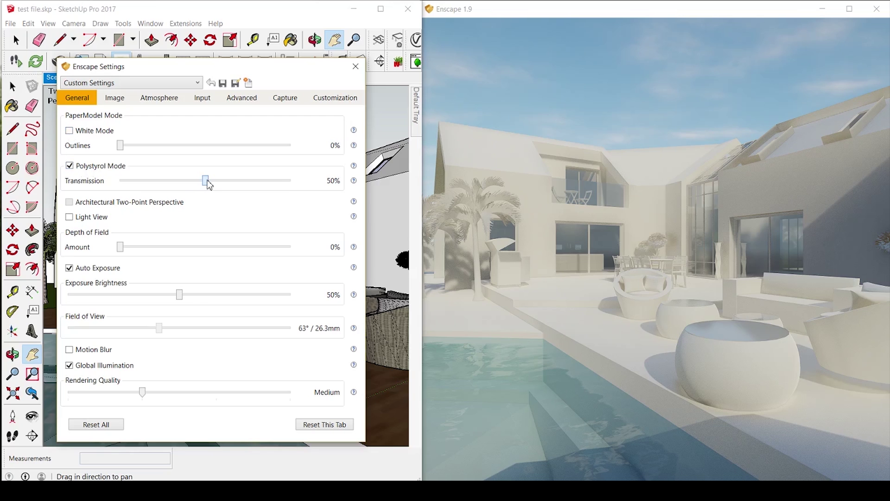
{"action": "left_click_drag", "start_coordinate": [206, 181], "coordinate": [119, 182]}
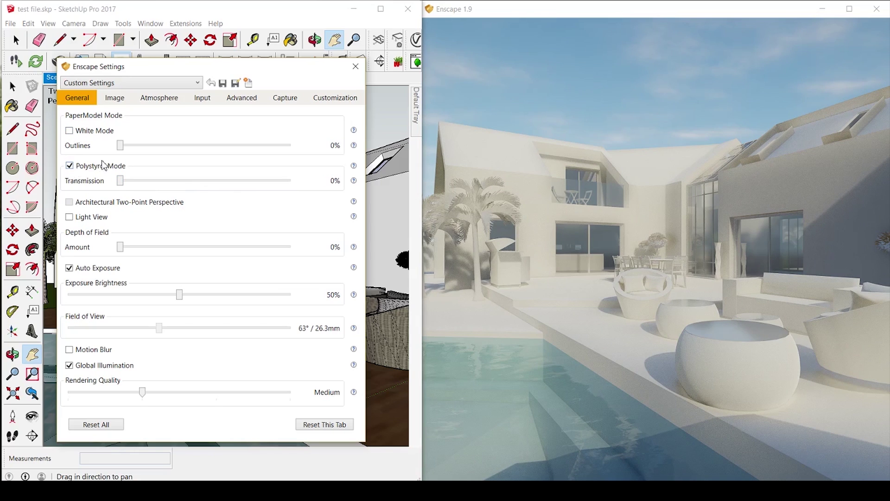
Step: Turn off Polystyrol Mode and raise the outlines beyond 16%
{"action": "left_click_drag", "start_coordinate": [123, 147], "coordinate": [150, 149]}
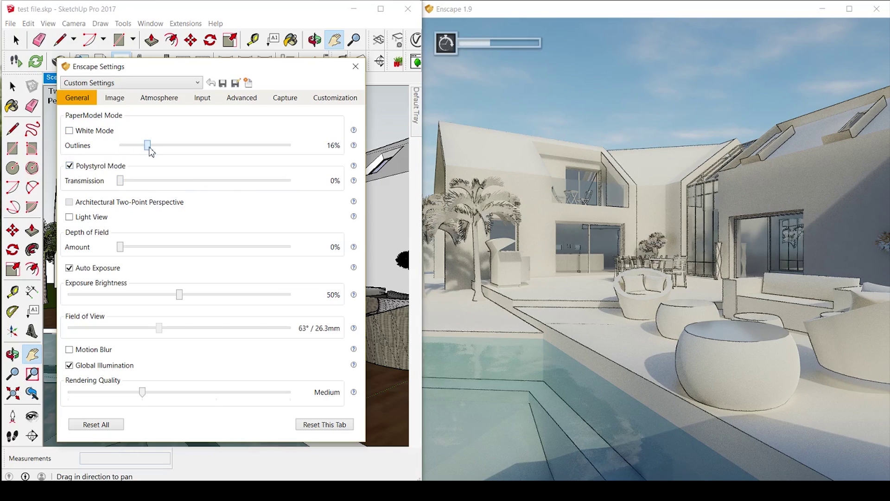
{"action": "left_click", "coordinate": [69, 166]}
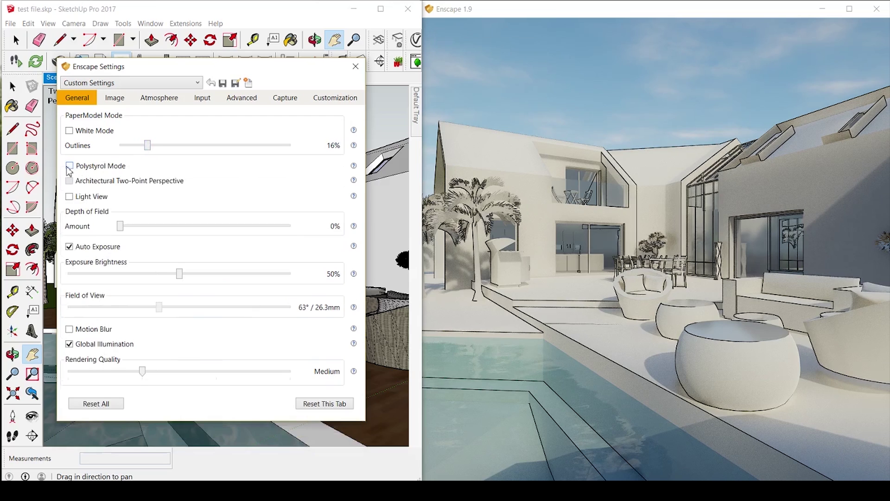
{"action": "left_click_drag", "start_coordinate": [148, 149], "coordinate": [224, 150]}
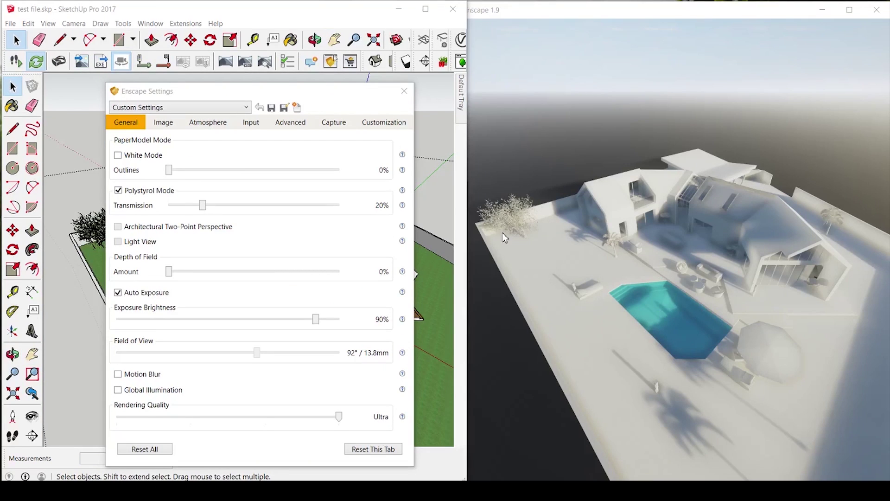
Step: Set the Polystyrol transmission of the aerial villa view to 40% and turn Polystyrol Mode off
{"action": "mouse_move", "coordinate": [202, 210]}
{"action": "left_mouse_down"}
{"action": "mouse_move", "coordinate": [348, 209]}
{"action": "mouse_move", "coordinate": [158, 207]}
{"action": "mouse_move", "coordinate": [276, 211]}
{"action": "mouse_move", "coordinate": [195, 220]}
{"action": "mouse_move", "coordinate": [316, 213]}
{"action": "mouse_move", "coordinate": [193, 227]}
{"action": "left_mouse_up"}
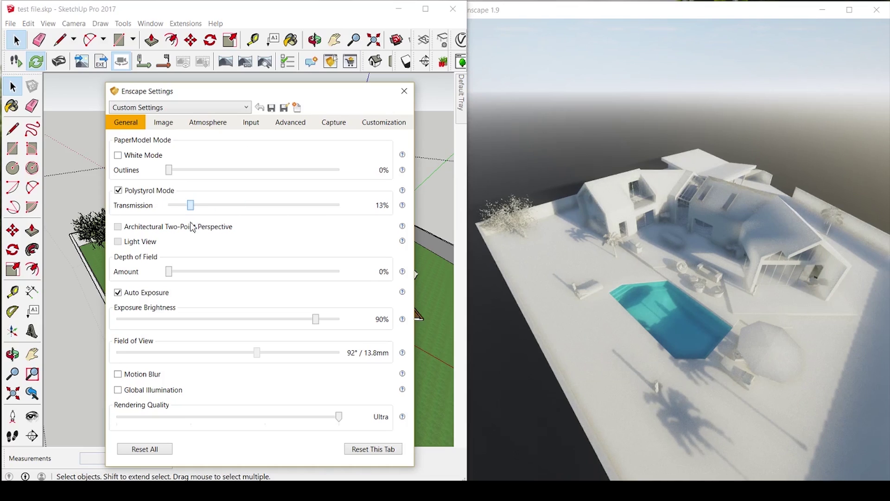
{"action": "left_click_drag", "start_coordinate": [191, 228], "coordinate": [239, 238]}
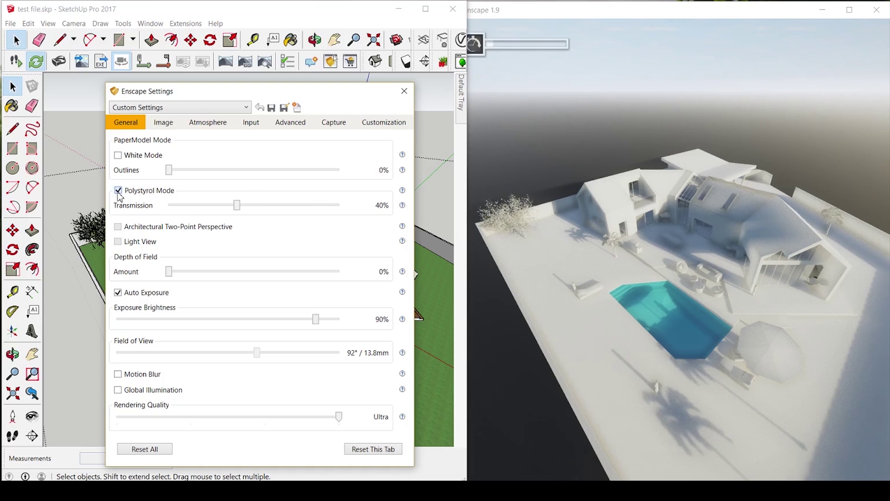
{"action": "left_click", "coordinate": [119, 191]}
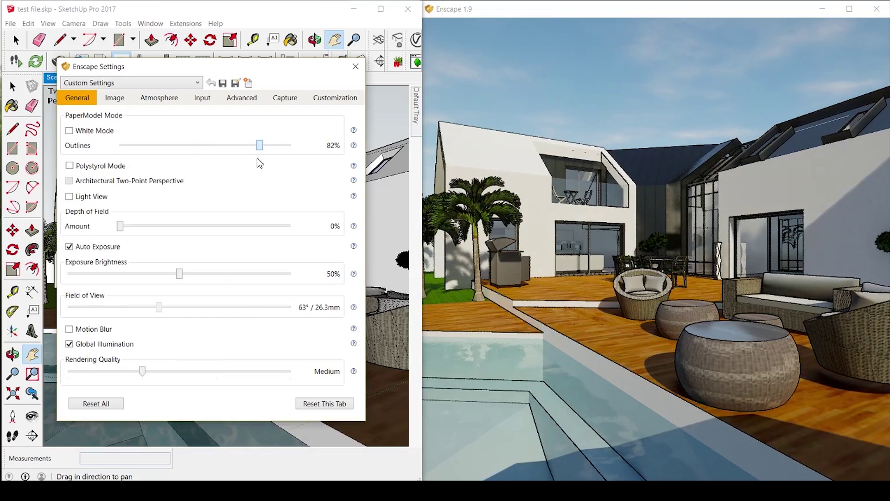
Step: Set the outlines to 0% and preview the Light View by switching it on and off
{"action": "left_click_drag", "start_coordinate": [258, 147], "coordinate": [99, 156]}
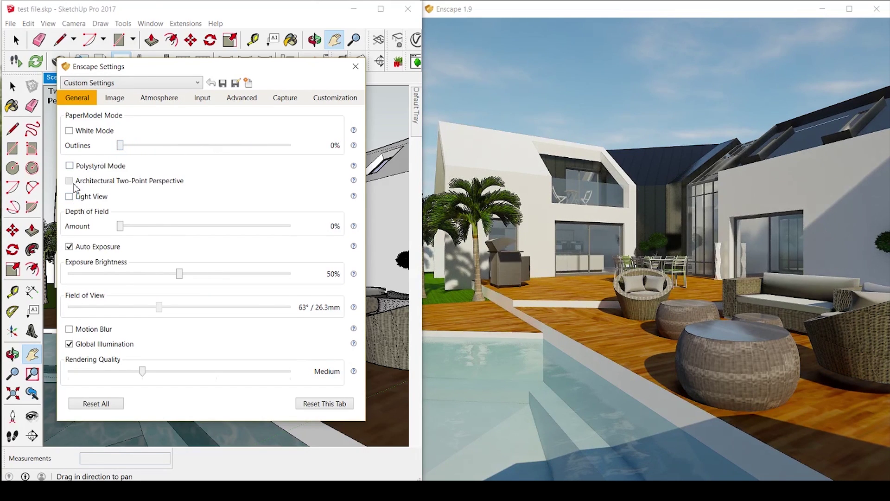
{"action": "left_click", "coordinate": [70, 196]}
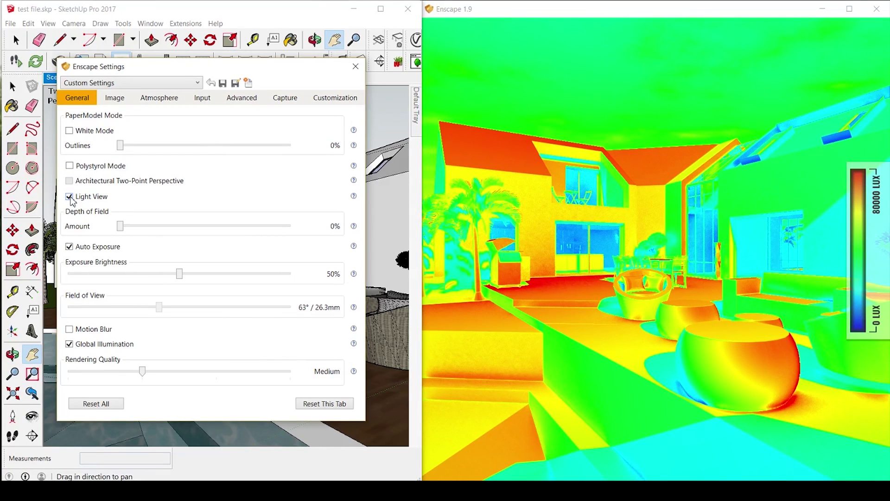
{"action": "left_click", "coordinate": [70, 197]}
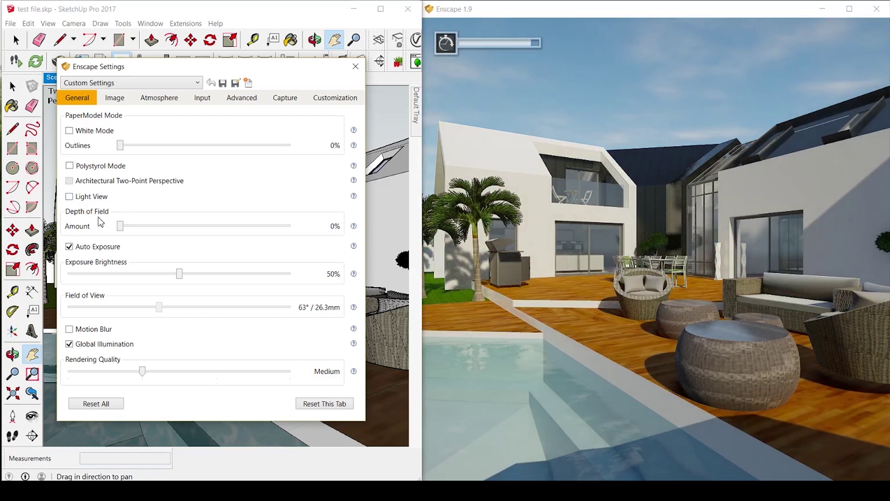
Step: Set the depth of field amount to 78% with Auto Focus off, and move the focal point farther than 2.23 m
{"action": "left_click_drag", "start_coordinate": [121, 226], "coordinate": [206, 227]}
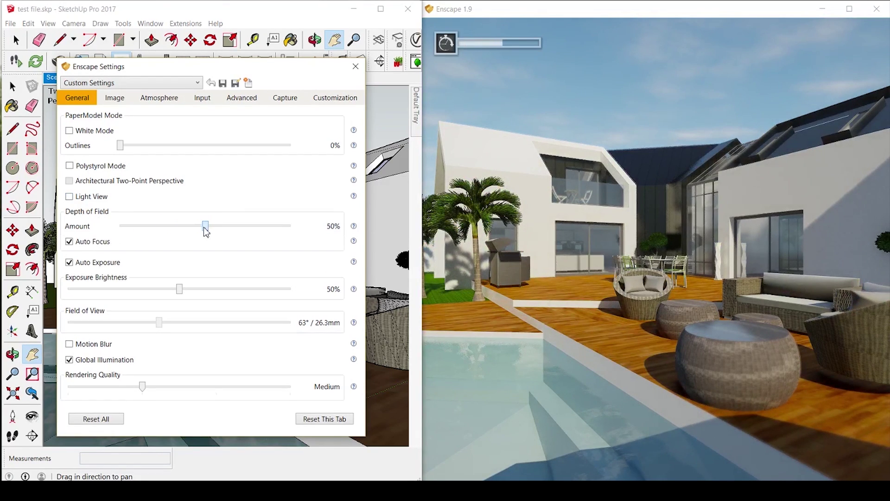
{"action": "left_click", "coordinate": [69, 241]}
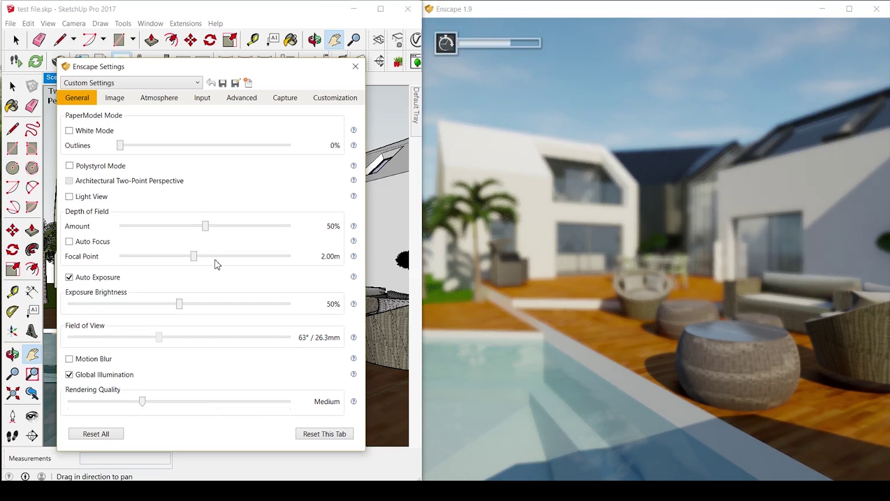
{"action": "left_click_drag", "start_coordinate": [195, 258], "coordinate": [157, 257]}
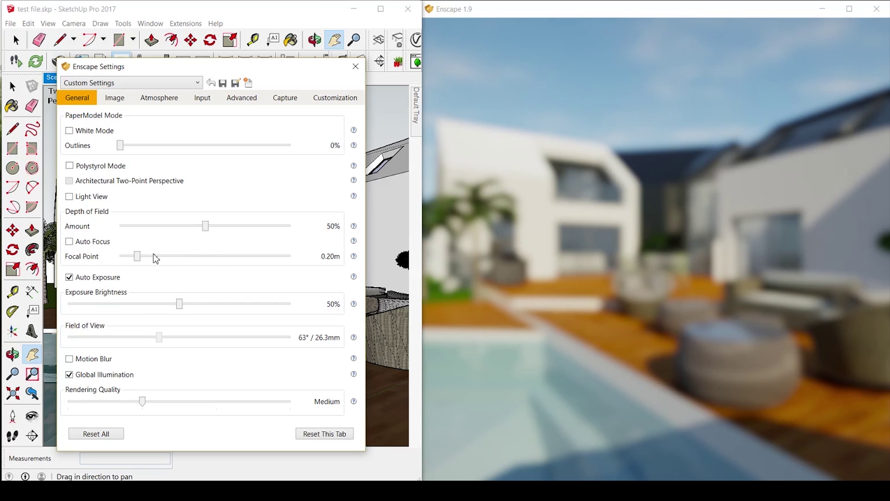
{"action": "left_click_drag", "start_coordinate": [144, 257], "coordinate": [198, 258]}
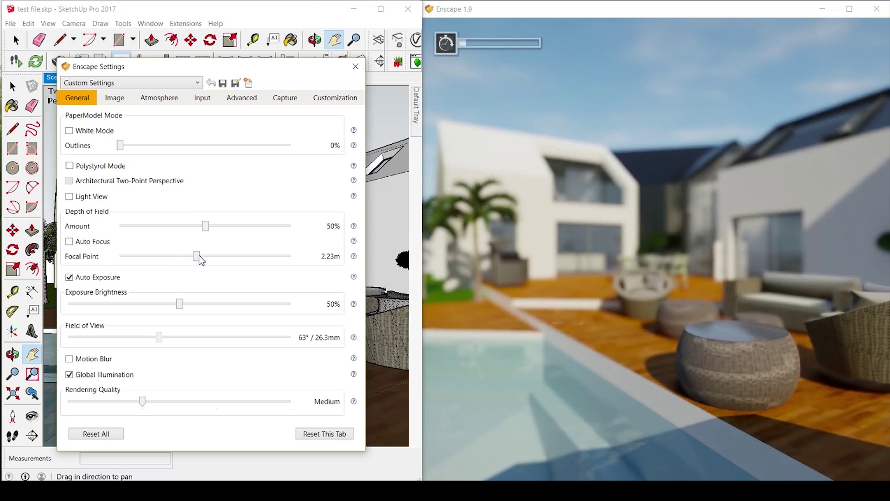
{"action": "left_click_drag", "start_coordinate": [205, 227], "coordinate": [251, 229]}
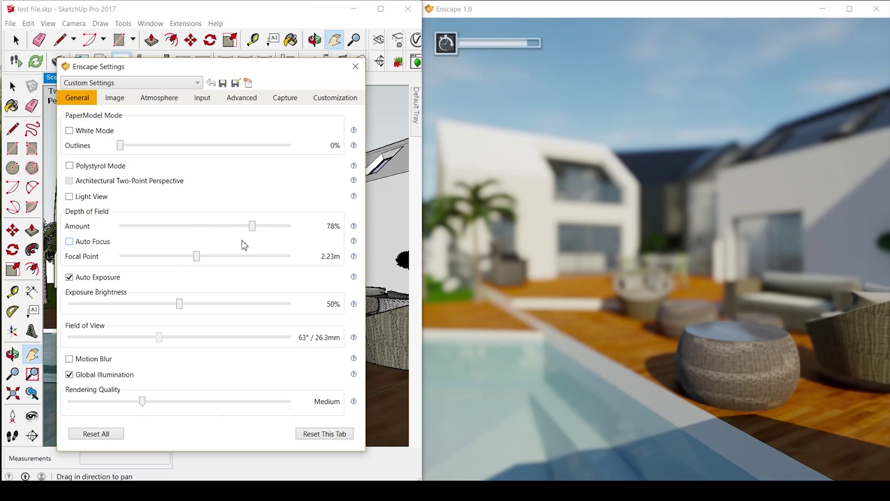
{"action": "left_click_drag", "start_coordinate": [195, 257], "coordinate": [231, 257]}
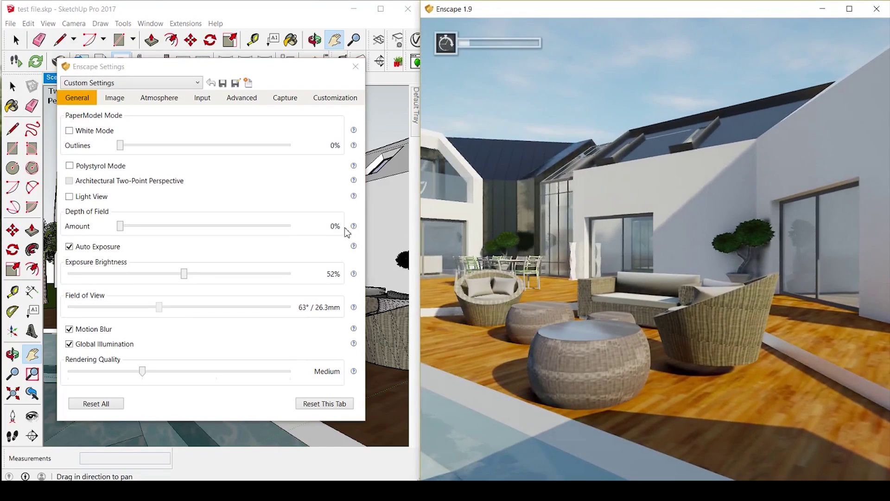
Step: Look around the terrace in the Enscape view, show the navigation instructions and switch to walk mode
{"action": "left_click_drag", "start_coordinate": [723, 284], "coordinate": [654, 279]}
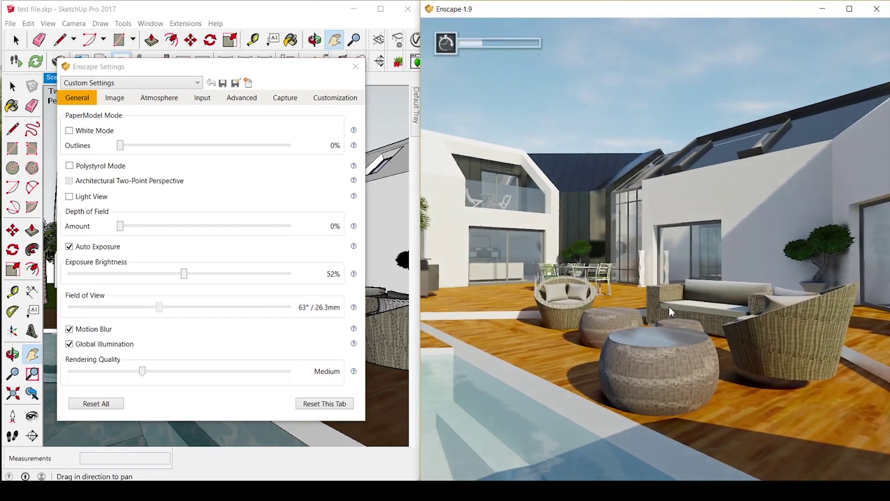
{"action": "key", "text": "h"}
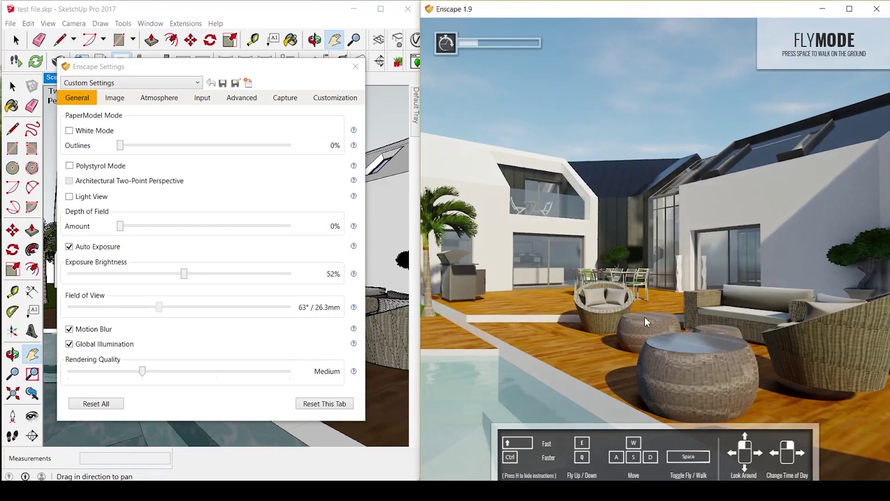
{"action": "key", "text": "space"}
Step: Adjust the image contrast, and set sharpening to 0%, bloom to 9% and color temperature to 6517K
{"action": "left_click", "coordinate": [115, 98]}
{"action": "left_click_drag", "start_coordinate": [71, 127], "coordinate": [106, 135]}
{"action": "left_click_drag", "start_coordinate": [113, 160], "coordinate": [68, 160]}
{"action": "mouse_move", "coordinate": [71, 260]}
{"action": "left_mouse_down"}
{"action": "mouse_move", "coordinate": [336, 251]}
{"action": "mouse_move", "coordinate": [87, 261]}
{"action": "left_mouse_up"}
{"action": "mouse_move", "coordinate": [153, 227]}
{"action": "left_mouse_down"}
{"action": "mouse_move", "coordinate": [109, 230]}
{"action": "mouse_move", "coordinate": [294, 229]}
{"action": "mouse_move", "coordinate": [151, 227]}
{"action": "left_mouse_up"}
Step: Try the image saturation at its extremes, ending with contrast and saturation both at 200%
{"action": "left_click_drag", "start_coordinate": [191, 197], "coordinate": [54, 195]}
{"action": "left_click_drag", "start_coordinate": [106, 127], "coordinate": [291, 181]}
{"action": "left_click_drag", "start_coordinate": [556, 259], "coordinate": [816, 232]}
{"action": "left_click_drag", "start_coordinate": [68, 194], "coordinate": [273, 194]}
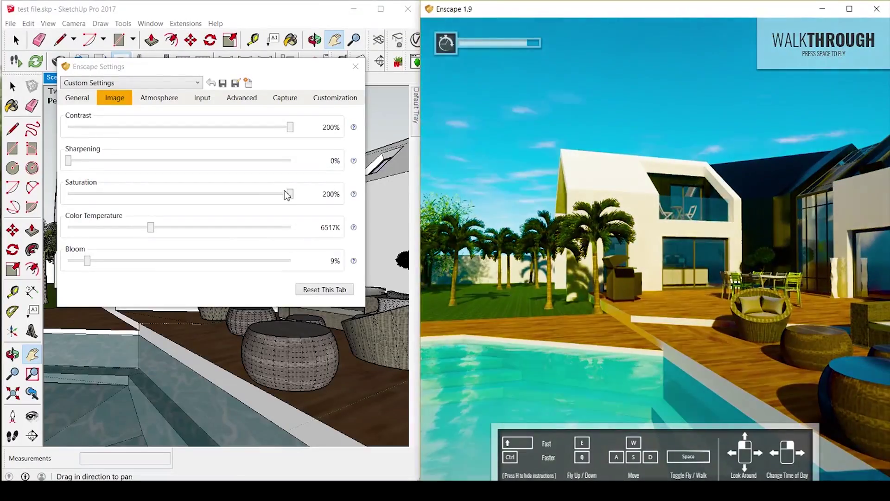
Step: Reset the image settings to their defaults and bring up the atmosphere settings
{"action": "left_click", "coordinate": [324, 289]}
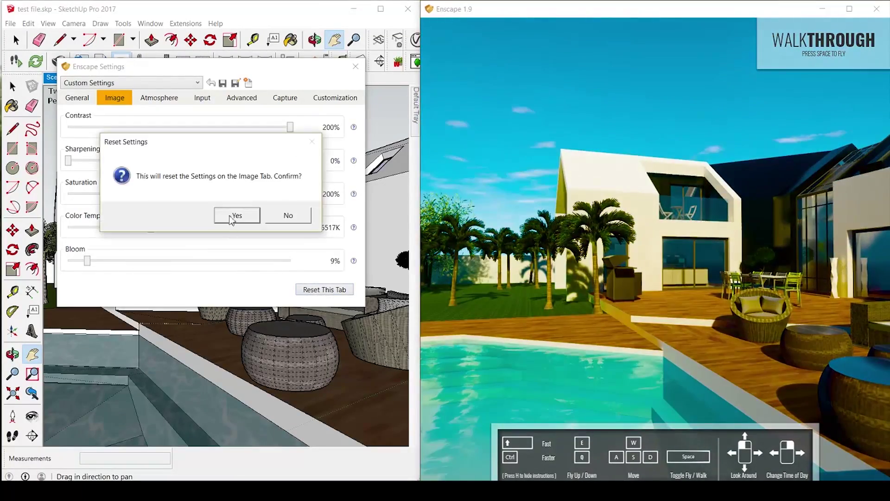
{"action": "left_click", "coordinate": [234, 219]}
{"action": "left_click", "coordinate": [178, 97]}
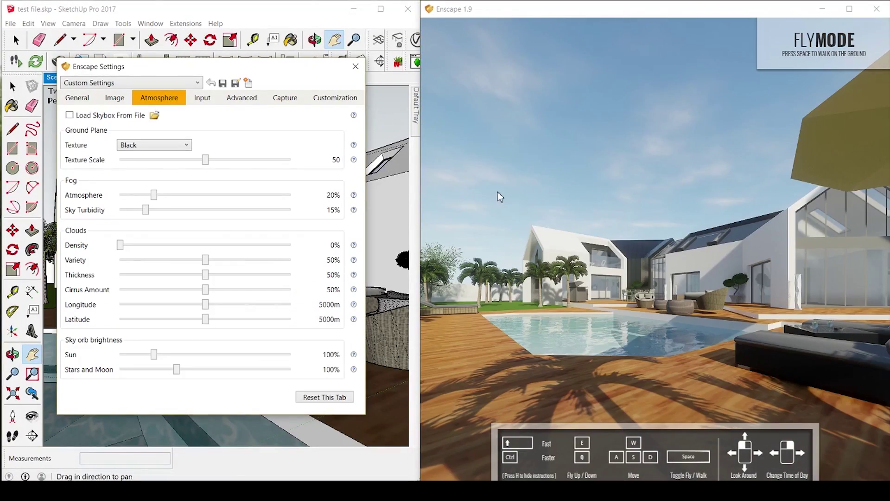
Step: Set fog atmosphere to 0%, sky turbidity to 21%, cloud density to 100% and cloud variety to 6%
{"action": "mouse_move", "coordinate": [158, 201]}
{"action": "left_mouse_down"}
{"action": "mouse_move", "coordinate": [334, 205]}
{"action": "mouse_move", "coordinate": [117, 195]}
{"action": "mouse_move", "coordinate": [123, 209]}
{"action": "mouse_move", "coordinate": [156, 210]}
{"action": "left_mouse_up"}
{"action": "left_click_drag", "start_coordinate": [121, 245], "coordinate": [293, 245]}
{"action": "left_click_drag", "start_coordinate": [206, 260], "coordinate": [130, 260]}
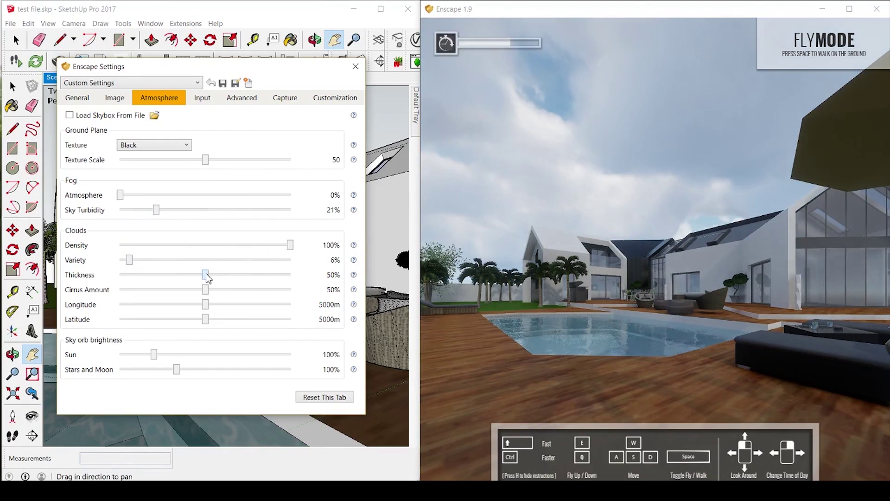
Step: Set cloud thickness to 69%, cirrus amount to 89%, longitude to 5845m, latitude to 8542m, and sun brightness to 66%
{"action": "left_click_drag", "start_coordinate": [205, 275], "coordinate": [271, 289]}
{"action": "left_click_drag", "start_coordinate": [205, 304], "coordinate": [266, 319]}
{"action": "left_click_drag", "start_coordinate": [166, 354], "coordinate": [142, 354]}
Step: Shift the scene's time of day into night, reduce cloud density to 0%, and raise stars and moon brightness to 300%
{"action": "right_click_drag", "start_coordinate": [589, 273], "coordinate": [649, 273]}
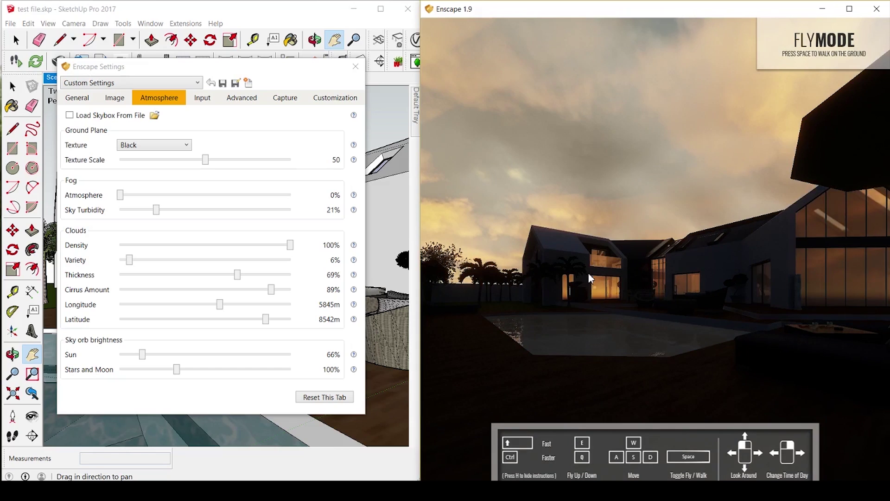
{"action": "right_click_drag", "start_coordinate": [596, 297], "coordinate": [533, 297]}
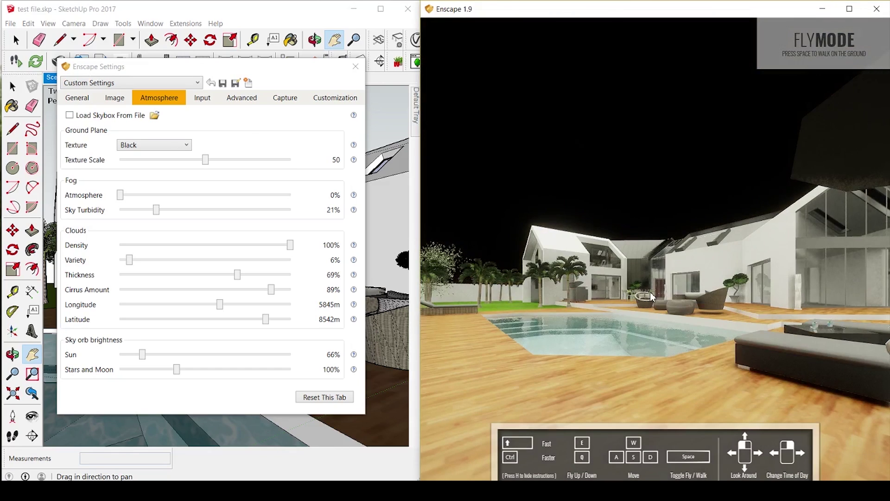
{"action": "left_click_drag", "start_coordinate": [284, 248], "coordinate": [119, 246]}
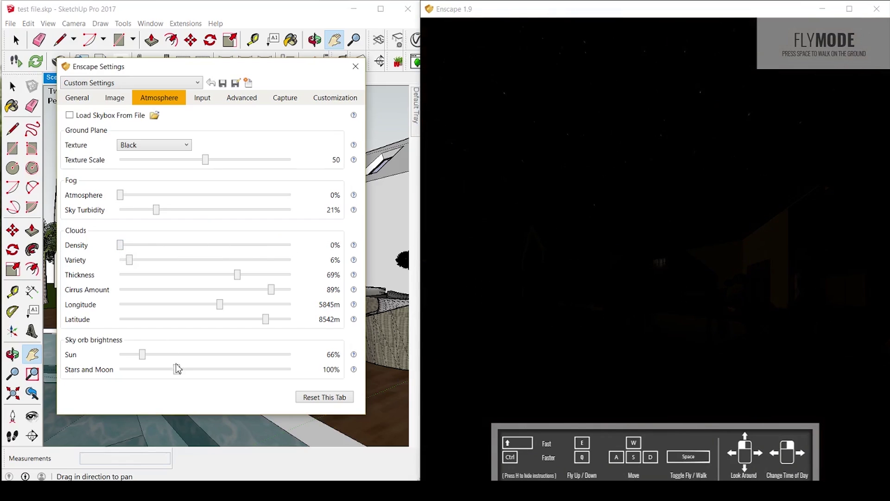
{"action": "left_click_drag", "start_coordinate": [655, 325], "coordinate": [524, 259]}
Step: Look up at the starry sky over the villa while varying the time of day between night and daylight
{"action": "left_click_drag", "start_coordinate": [821, 202], "coordinate": [649, 199]}
{"action": "right_click_drag", "start_coordinate": [649, 199], "coordinate": [570, 204]}
{"action": "left_click_drag", "start_coordinate": [571, 204], "coordinate": [506, 23]}
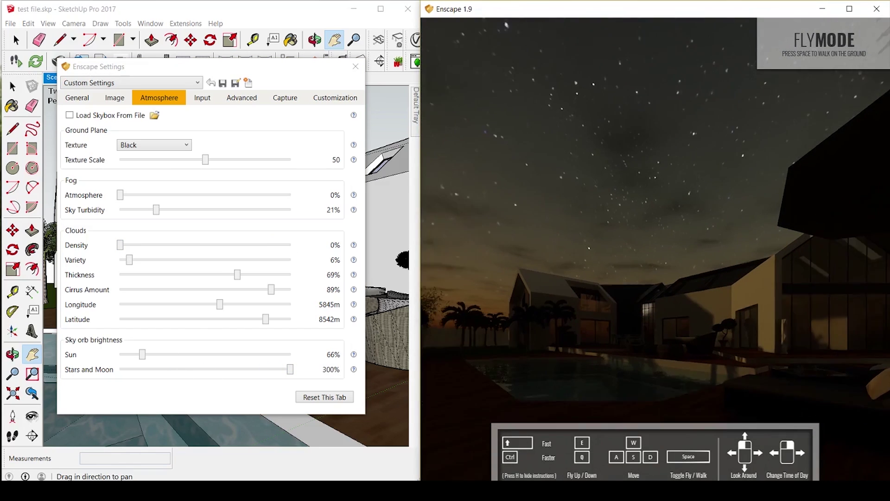
{"action": "right_click_drag", "start_coordinate": [506, 24], "coordinate": [483, 172]}
{"action": "right_click_drag", "start_coordinate": [603, 271], "coordinate": [666, 278]}
{"action": "right_click_drag", "start_coordinate": [702, 237], "coordinate": [626, 237]}
{"action": "right_click_drag", "start_coordinate": [695, 222], "coordinate": [671, 233], "text": "shift"}
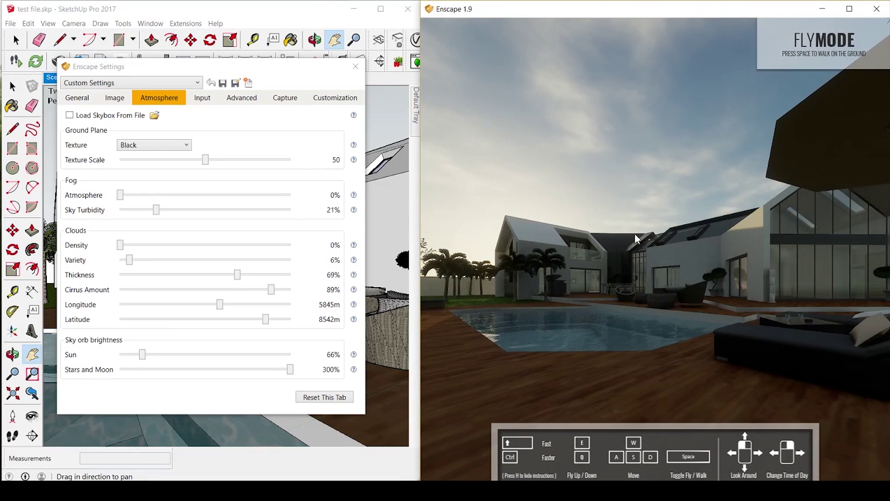
Step: Fly up to view the pool and terrace from above, and return to the ground in walk mode
{"action": "key", "text": "e"}
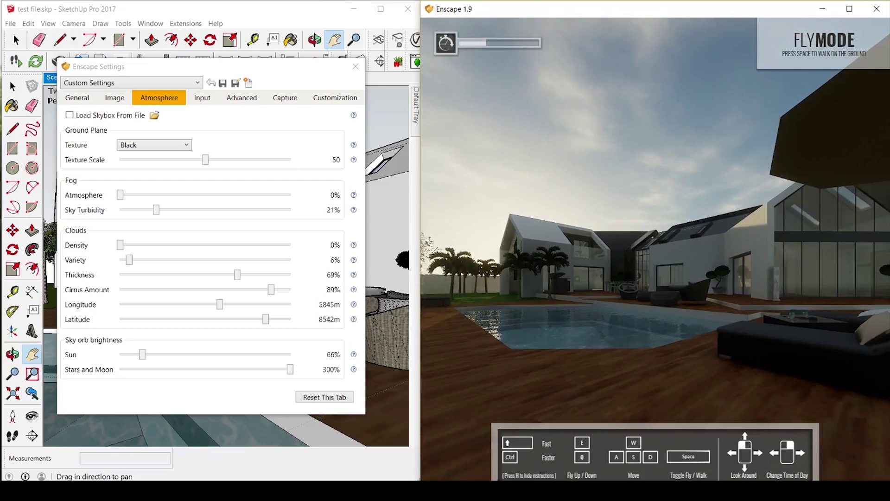
{"action": "key", "text": "e"}
{"action": "left_click_drag", "start_coordinate": [603, 296], "coordinate": [603, 325]}
{"action": "right_click_drag", "start_coordinate": [602, 295], "coordinate": [633, 292]}
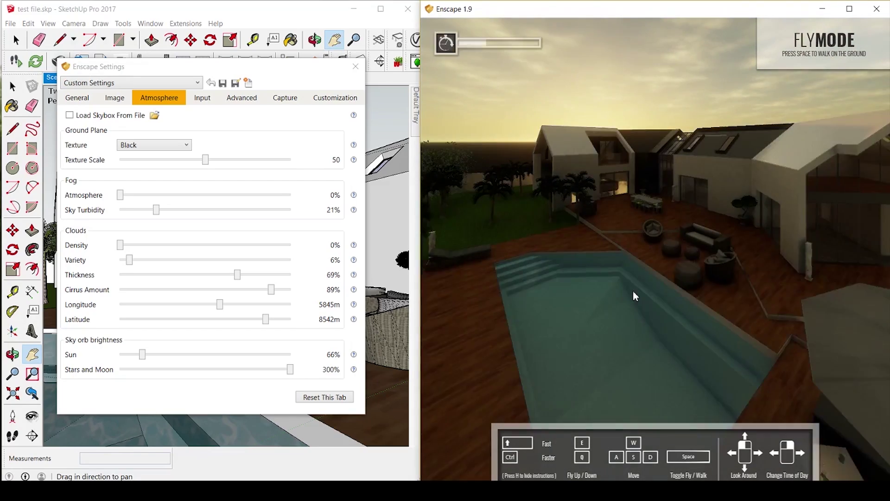
{"action": "key", "text": "s"}
{"action": "left_click_drag", "start_coordinate": [644, 294], "coordinate": [644, 278]}
{"action": "mouse_move", "coordinate": [644, 278]}
{"action": "right_mouse_down"}
{"action": "mouse_move", "coordinate": [691, 278]}
{"action": "mouse_move", "coordinate": [630, 279]}
{"action": "right_mouse_up"}
{"action": "key", "text": "w"}
{"action": "key", "text": "space"}
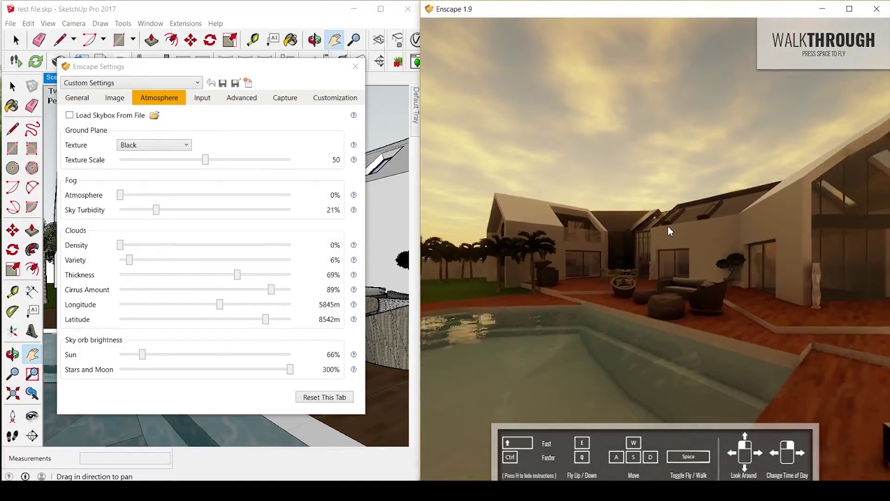
Step: Walk toward the terrace seating and change the time of day to bright daylight
{"action": "key", "text": "w"}
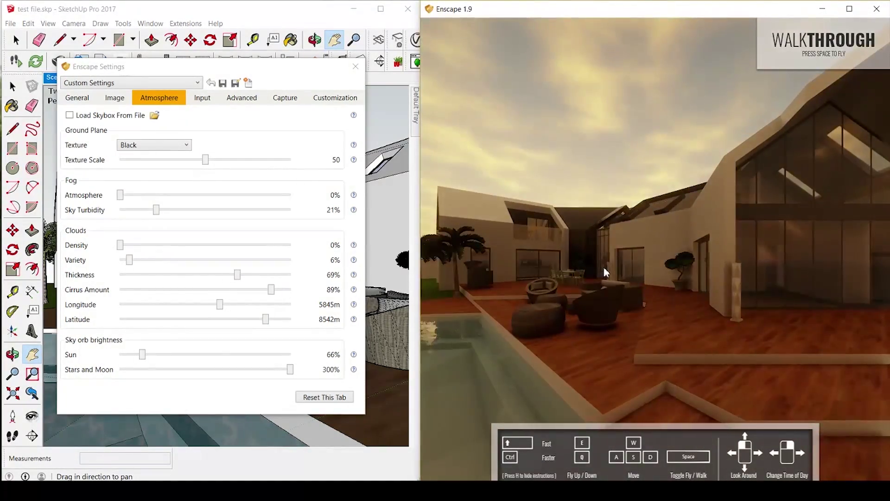
{"action": "right_click_drag", "start_coordinate": [604, 271], "coordinate": [649, 270]}
{"action": "right_click_drag", "start_coordinate": [539, 261], "coordinate": [543, 254]}
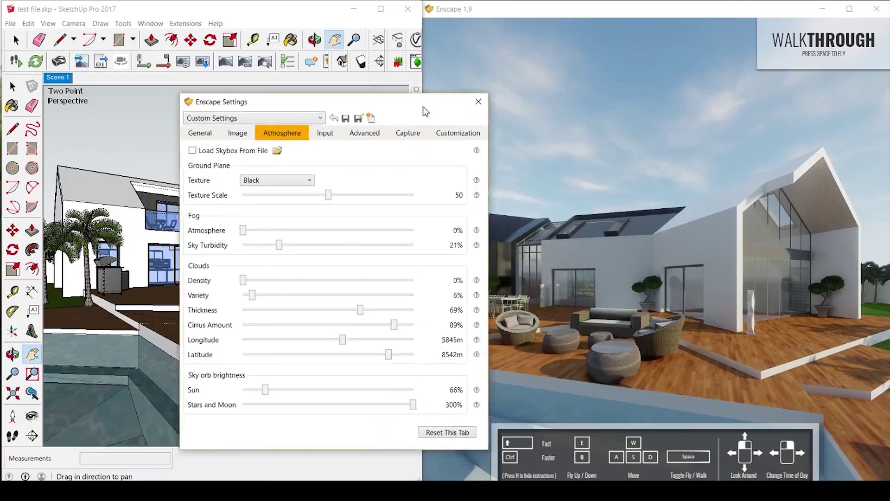
Step: Move the settings dialog out of the way and render two panoramas of the current terrace view
{"action": "left_click_drag", "start_coordinate": [422, 107], "coordinate": [675, 87]}
{"action": "left_click", "coordinate": [234, 68]}
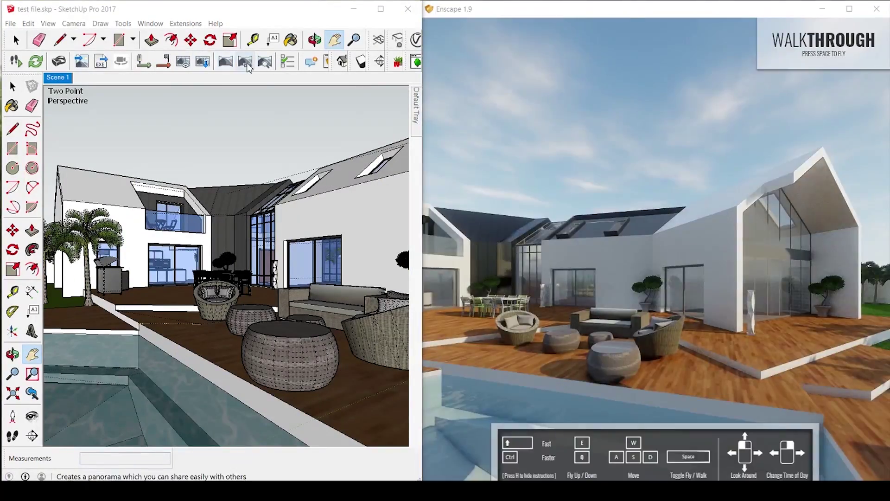
{"action": "left_click", "coordinate": [246, 60]}
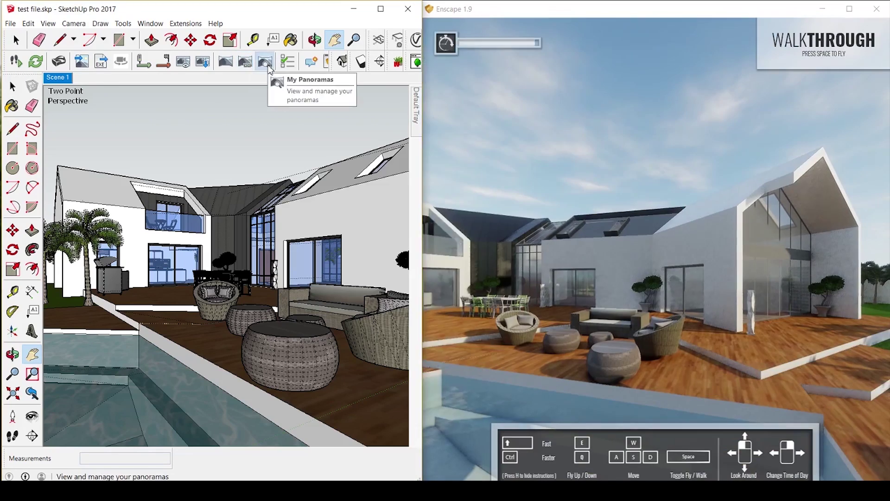
{"action": "left_click", "coordinate": [265, 61]}
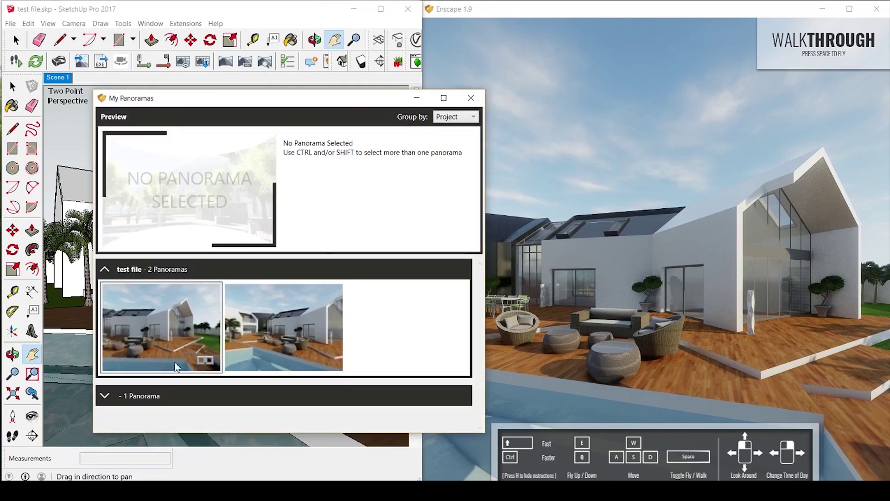
{"action": "left_click", "coordinate": [175, 362]}
{"action": "left_click", "coordinate": [315, 237]}
{"action": "key", "text": "Return"}
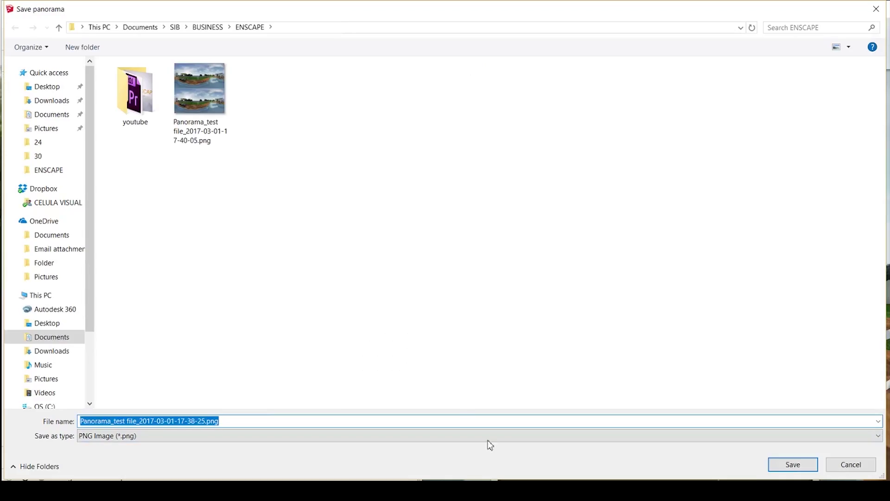
{"action": "key", "text": "Return"}
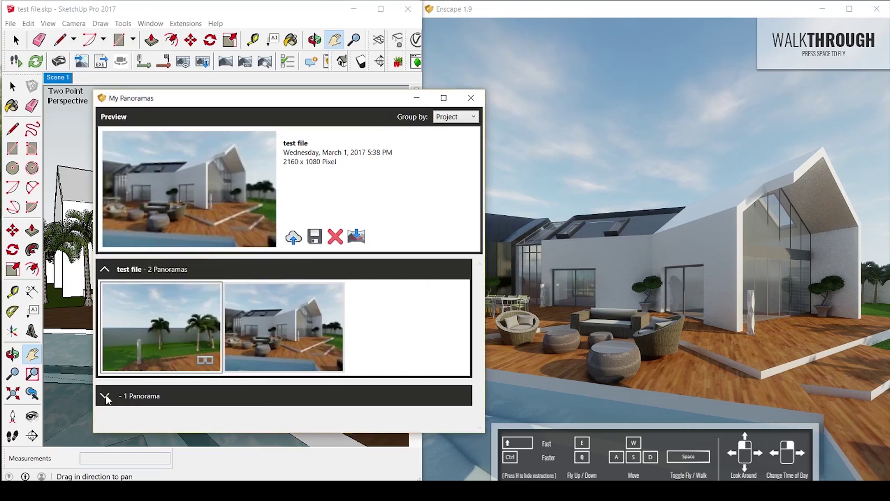
{"action": "left_click", "coordinate": [213, 395]}
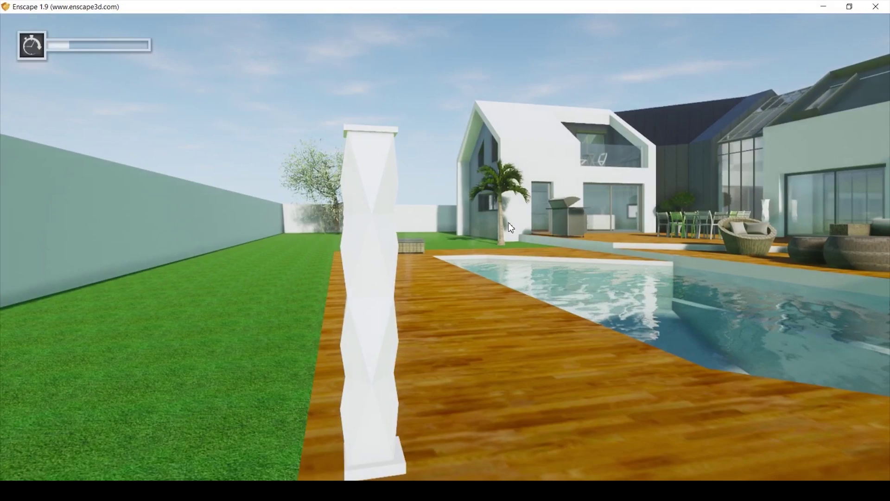
Step: Walk along the pool deck in the standalone Enscape viewer, look toward the terrace and display the navigation instructions
{"action": "key", "text": "w"}
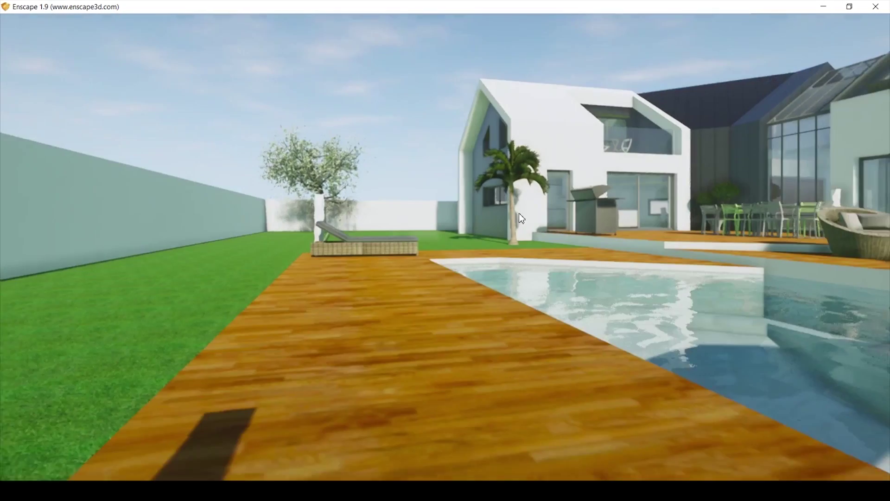
{"action": "left_click_drag", "start_coordinate": [519, 213], "coordinate": [339, 213]}
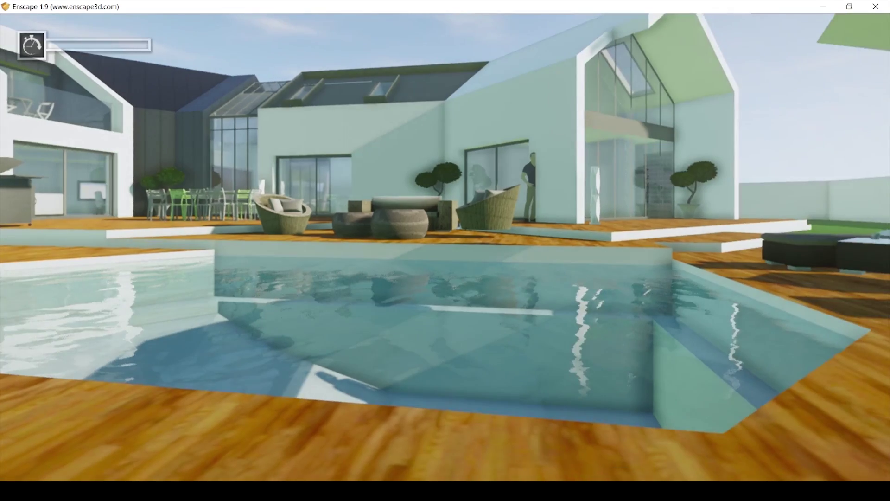
{"action": "left_click_drag", "start_coordinate": [477, 232], "coordinate": [482, 238]}
{"action": "key", "text": "space"}
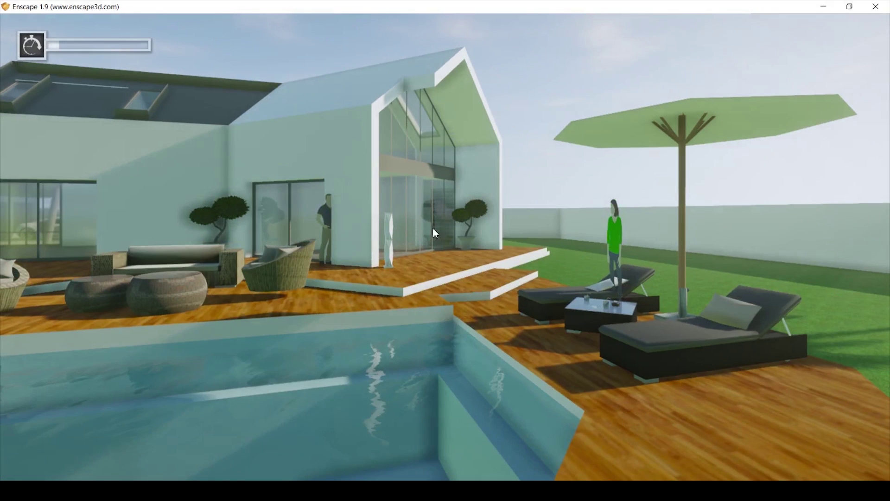
{"action": "key", "text": "a"}
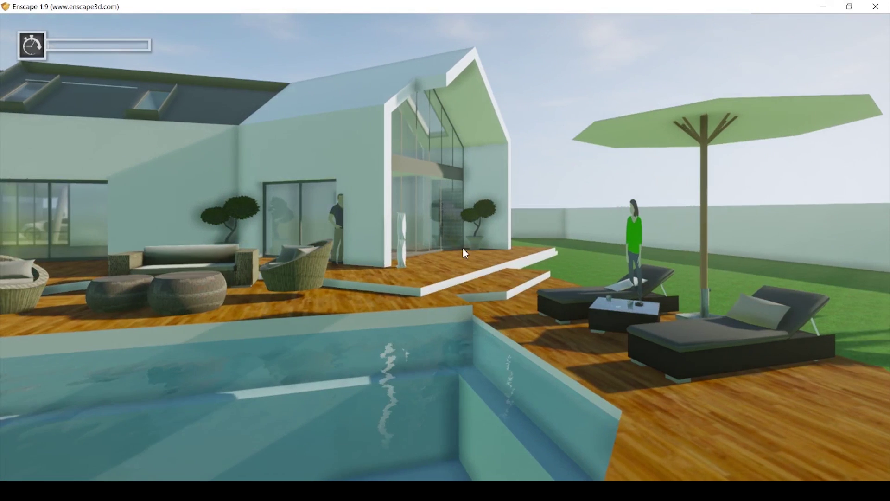
{"action": "key", "text": "h"}
{"action": "left_click_drag", "start_coordinate": [603, 281], "coordinate": [454, 281]}
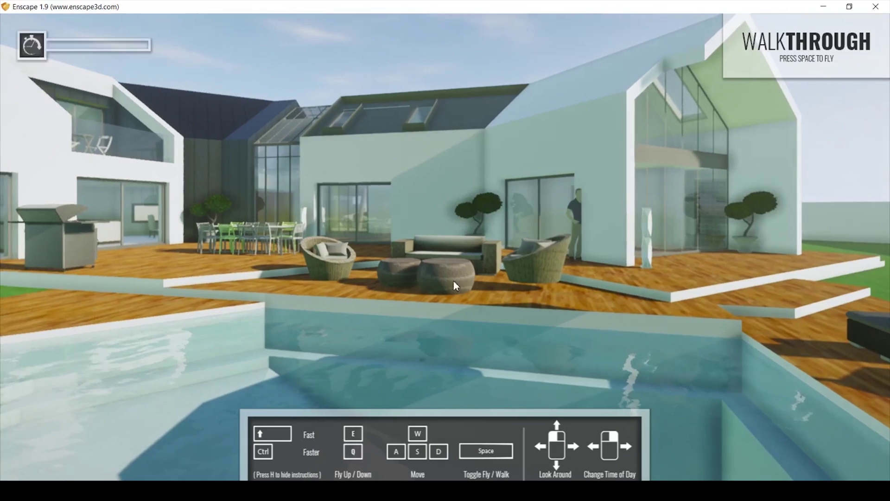
{"action": "key", "text": "a"}
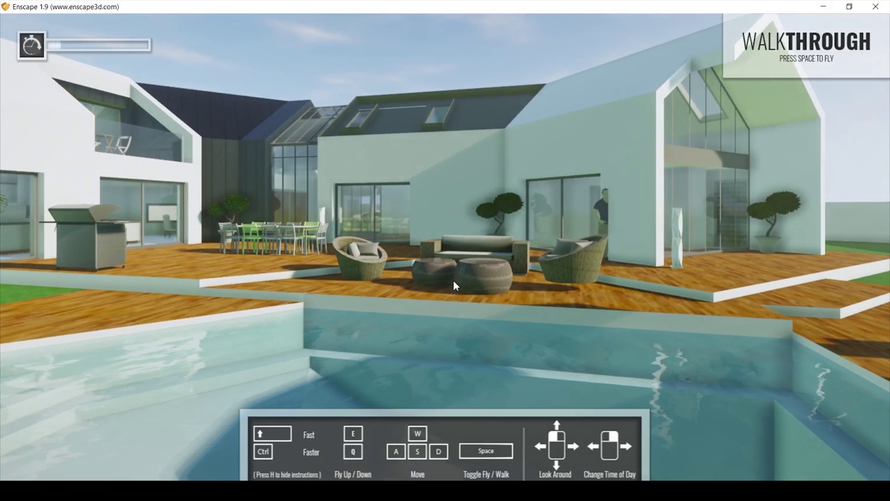
Step: Switch to fly mode and rise above the terrace to view the villa's roofs
{"action": "key", "text": "space"}
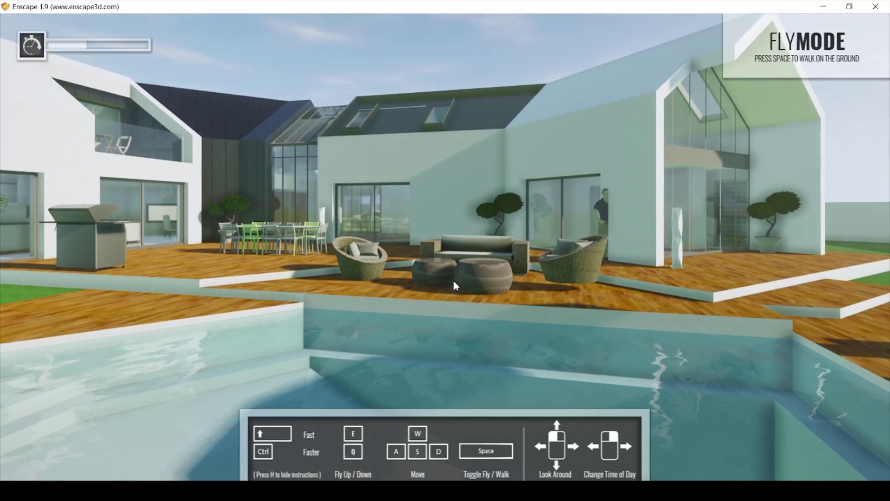
{"action": "key", "text": "q"}
{"action": "key", "text": "e"}
{"action": "key", "text": "e"}
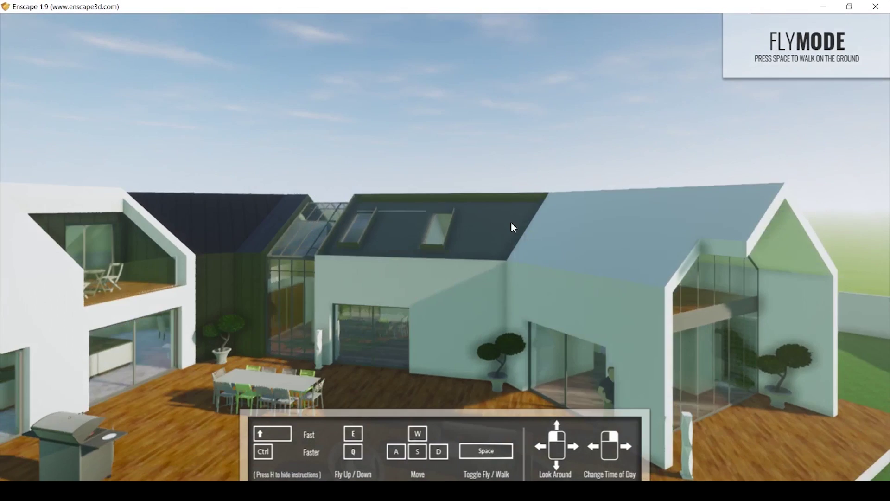
{"action": "left_click_drag", "start_coordinate": [514, 227], "coordinate": [655, 28]}
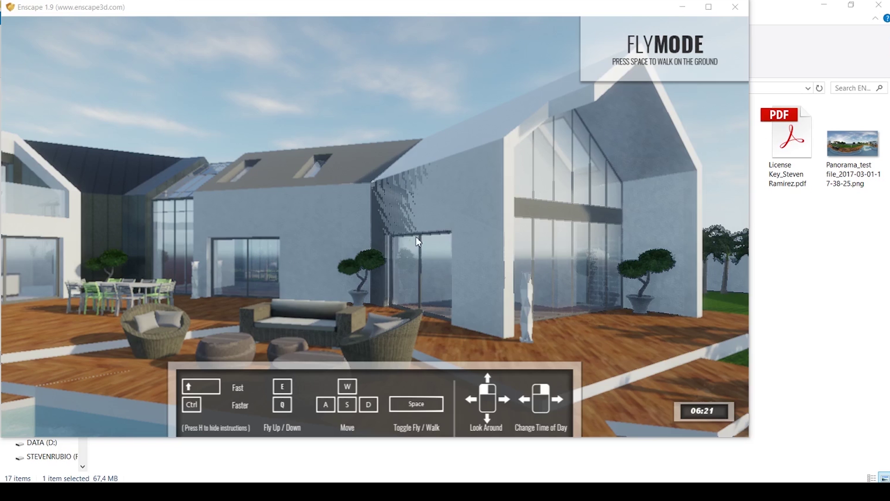
Step: Maximize the Enscape viewer and look around the pool, palm trees and garden while adjusting the time of day
{"action": "left_click", "coordinate": [706, 8]}
{"action": "left_click_drag", "start_coordinate": [304, 297], "coordinate": [241, 324]}
{"action": "right_click_drag", "start_coordinate": [534, 175], "coordinate": [540, 174]}
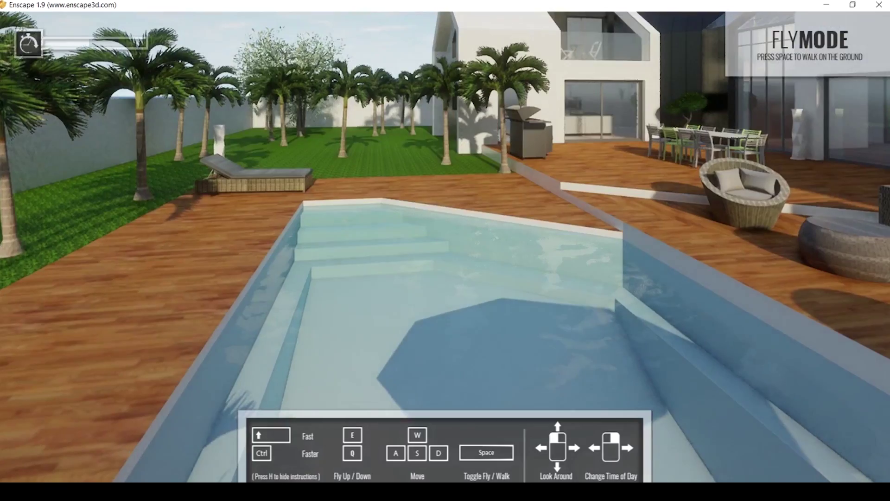
{"action": "left_click_drag", "start_coordinate": [540, 174], "coordinate": [515, 222]}
{"action": "right_click_drag", "start_coordinate": [540, 175], "coordinate": [559, 162]}
{"action": "left_click_drag", "start_coordinate": [560, 162], "coordinate": [517, 153]}
{"action": "scroll", "coordinate": [517, 154], "scroll_direction": "up", "scroll_amount": 2}
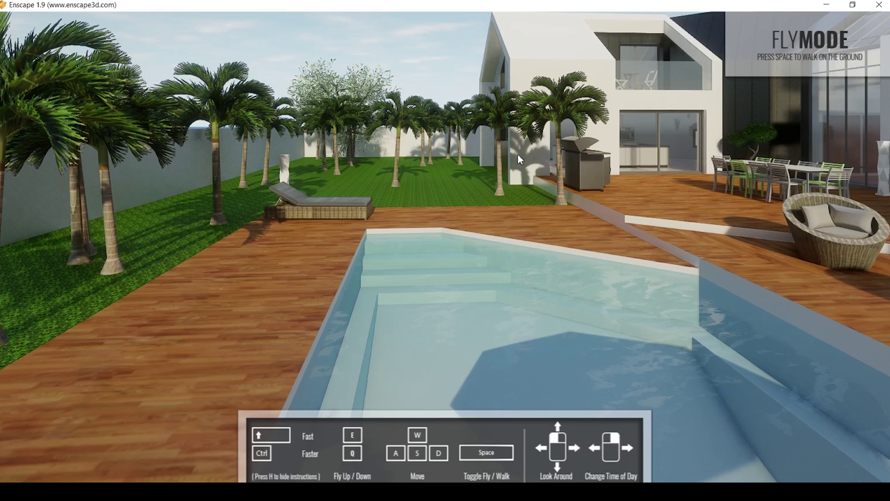
{"action": "left_click_drag", "start_coordinate": [518, 154], "coordinate": [222, 229]}
{"action": "right_click_drag", "start_coordinate": [223, 229], "coordinate": [218, 229]}
{"action": "left_click_drag", "start_coordinate": [218, 229], "coordinate": [236, 116]}
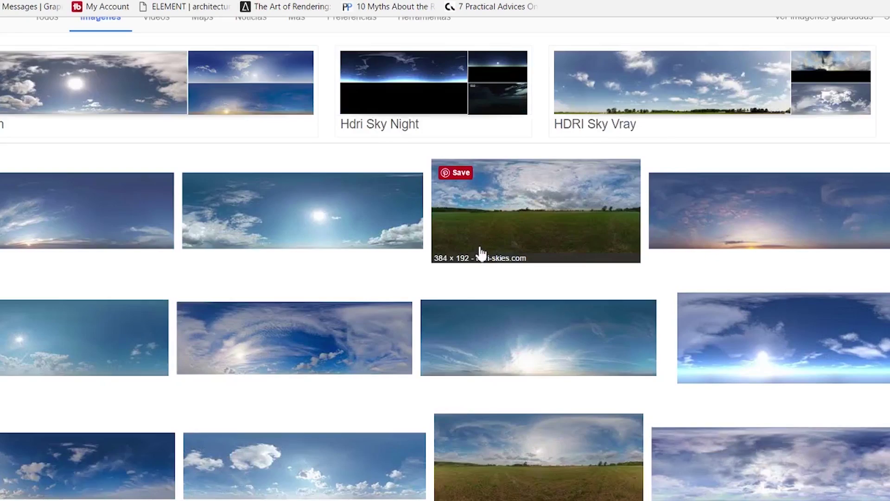
Step: Switch to the web browser and look through the HDRI sky panorama images
{"action": "scroll", "coordinate": [479, 253], "scroll_direction": "down", "scroll_amount": 1}
{"action": "scroll", "coordinate": [479, 253], "scroll_direction": "up", "scroll_amount": 1}
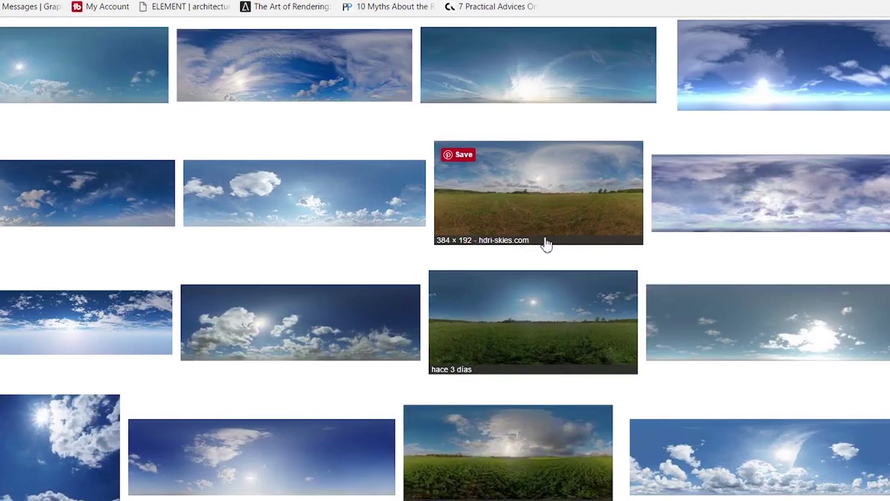
{"action": "scroll", "coordinate": [501, 242], "scroll_direction": "down", "scroll_amount": 4}
{"action": "scroll", "coordinate": [468, 241], "scroll_direction": "down", "scroll_amount": 1}
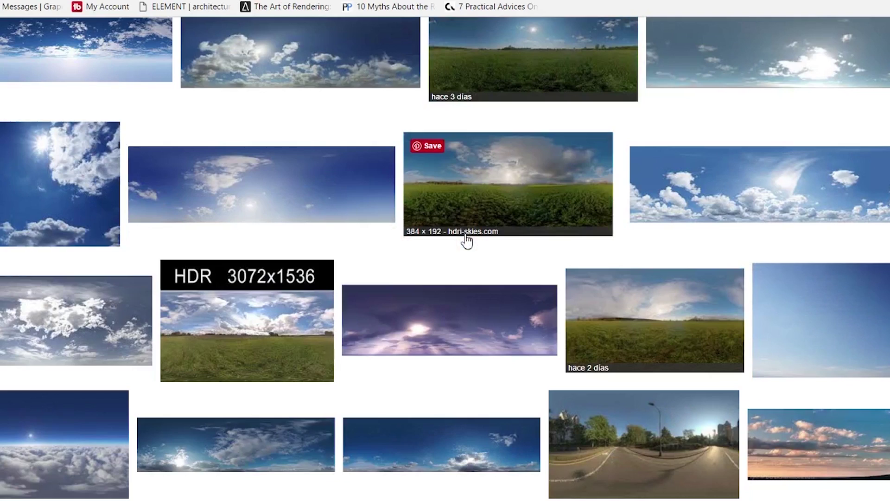
{"action": "scroll", "coordinate": [467, 241], "scroll_direction": "down", "scroll_amount": 2}
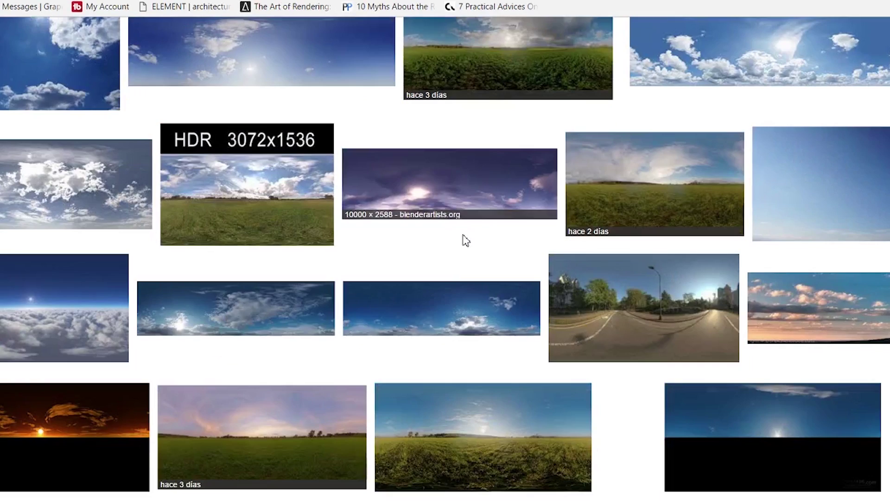
{"action": "left_click", "coordinate": [453, 301]}
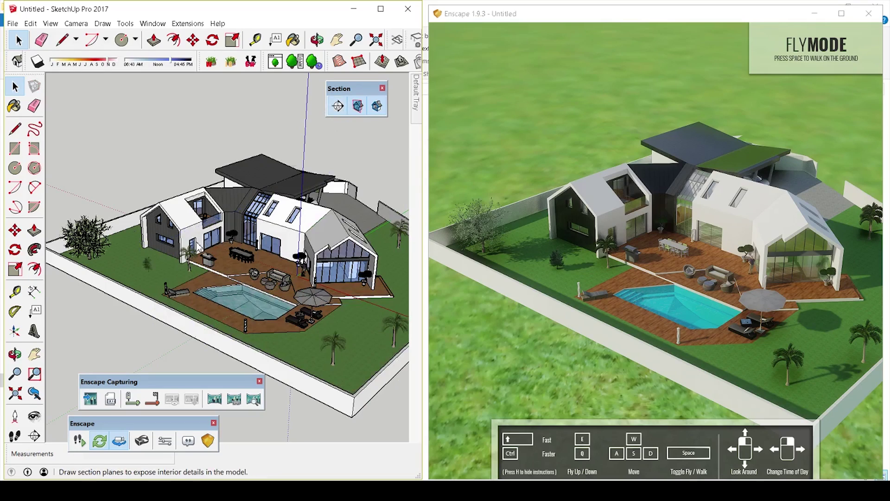
Step: Cut the villa with a vertical section plane and move it outward so that it slices through the pool
{"action": "left_click", "coordinate": [203, 236]}
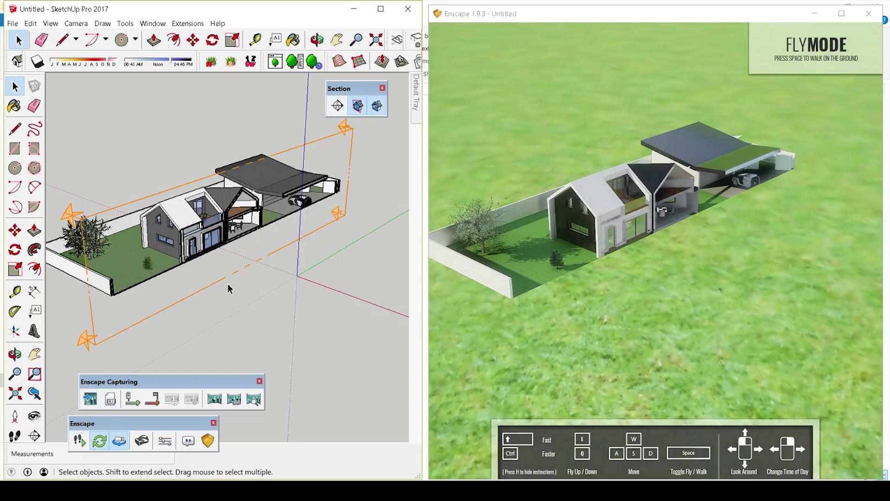
{"action": "key", "text": "m"}
{"action": "left_click", "coordinate": [255, 289]}
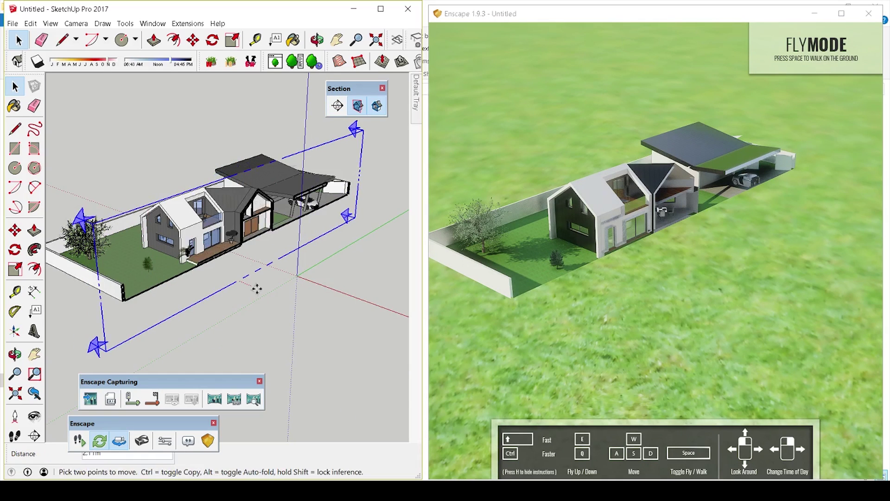
{"action": "left_click", "coordinate": [304, 300]}
{"action": "key", "text": "space"}
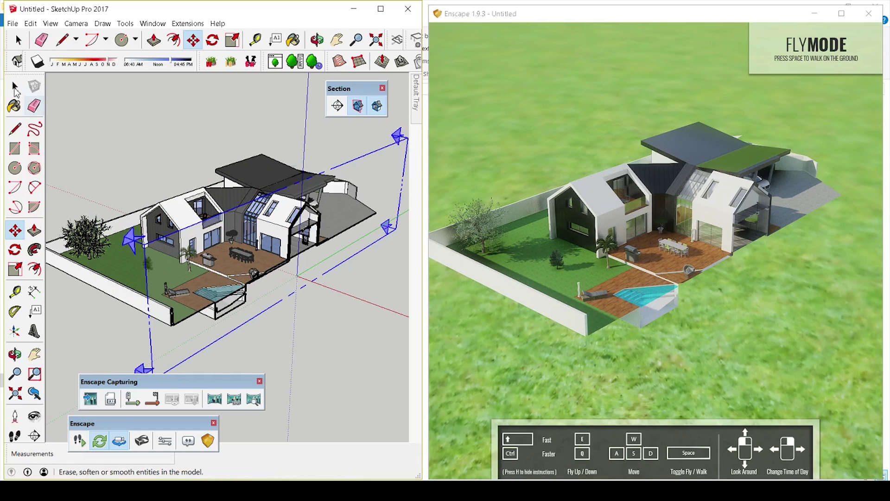
Step: Orbit around the section cut in SketchUp and switch to the standard Right view facing the cut
{"action": "key", "text": "o"}
{"action": "left_click_drag", "start_coordinate": [162, 136], "coordinate": [136, 97]}
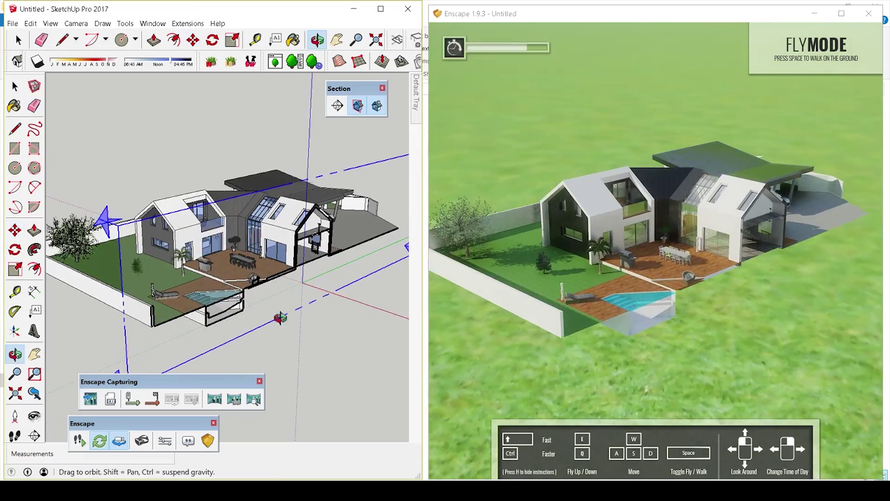
{"action": "scroll", "coordinate": [275, 314], "scroll_direction": "up", "scroll_amount": 4}
{"action": "left_click_drag", "start_coordinate": [272, 312], "coordinate": [153, 225]}
{"action": "scroll", "coordinate": [241, 220], "scroll_direction": "down", "scroll_amount": 2}
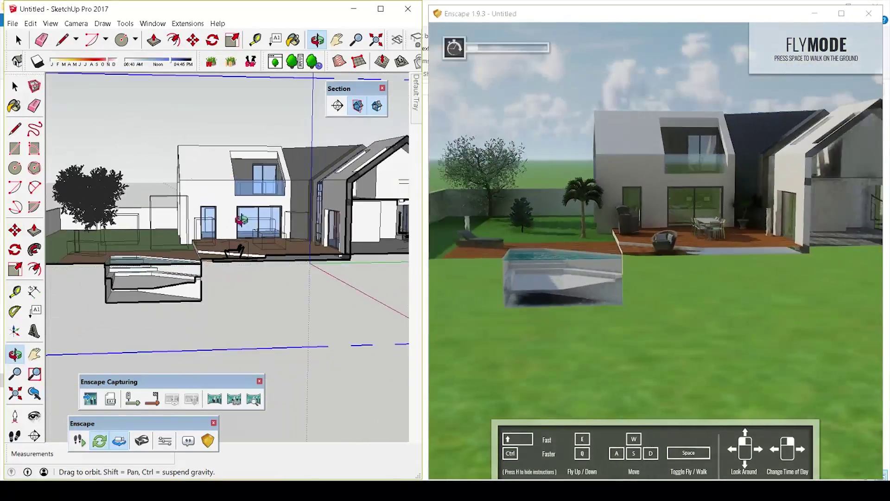
{"action": "middle_click_drag", "start_coordinate": [241, 220], "coordinate": [258, 255]}
{"action": "right_click", "coordinate": [274, 281]}
{"action": "left_click", "coordinate": [327, 337]}
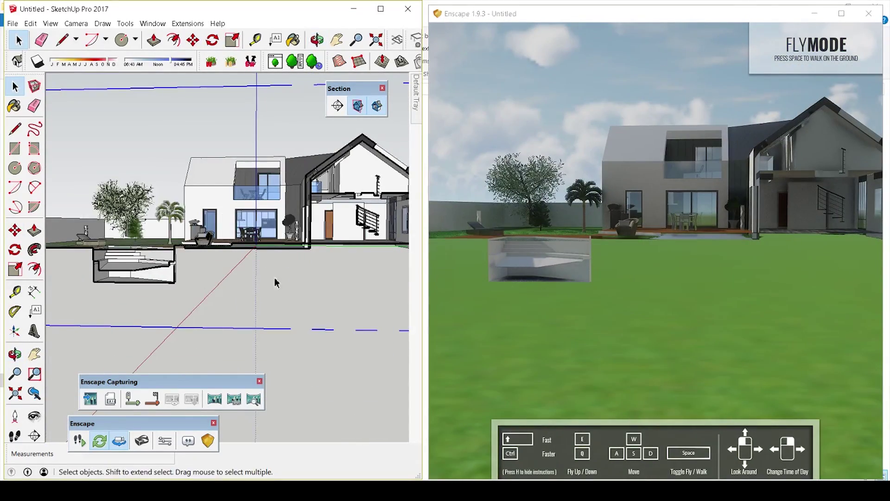
{"action": "key", "text": "F4"}
Step: Examine the cut house interior up close in the Right view, then the whole section of the villa
{"action": "scroll", "coordinate": [239, 261], "scroll_direction": "up", "scroll_amount": 5}
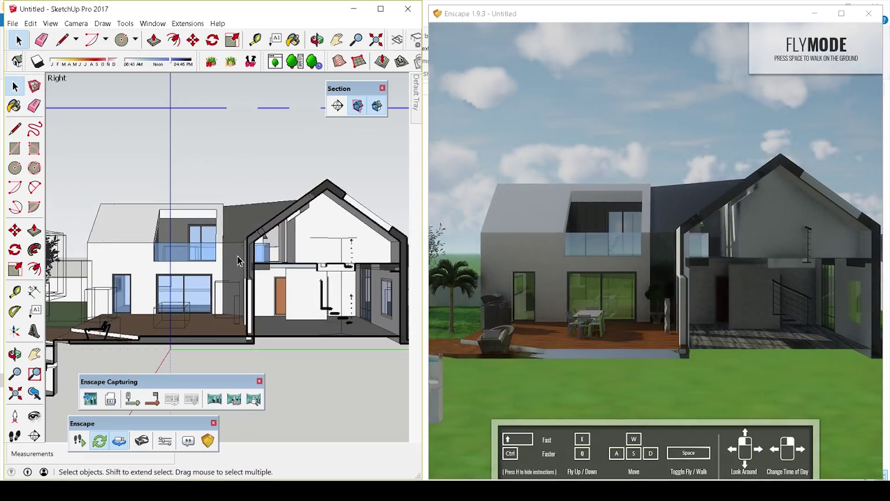
{"action": "key", "text": "h"}
{"action": "scroll", "coordinate": [257, 311], "scroll_direction": "up", "scroll_amount": 8}
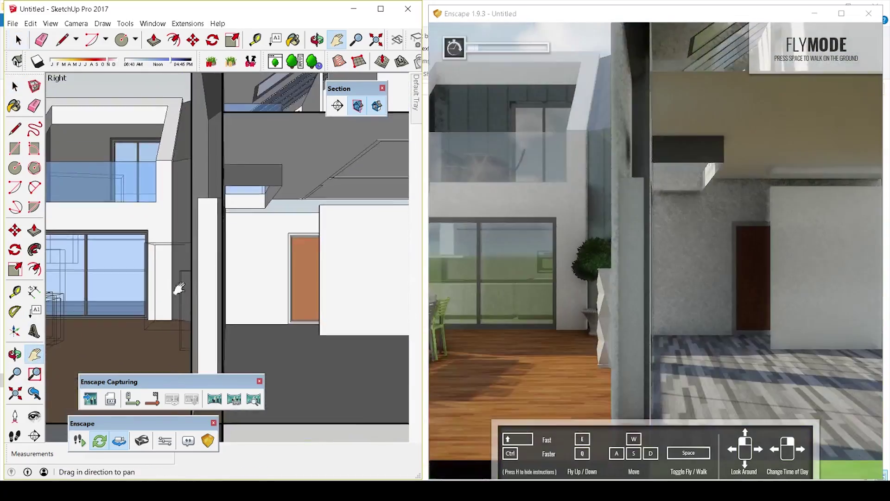
{"action": "mouse_move", "coordinate": [179, 288]}
{"action": "left_mouse_down"}
{"action": "mouse_move", "coordinate": [95, 264]}
{"action": "mouse_move", "coordinate": [99, 273]}
{"action": "mouse_move", "coordinate": [302, 274]}
{"action": "left_mouse_up"}
{"action": "scroll", "coordinate": [243, 307], "scroll_direction": "down", "scroll_amount": 3}
{"action": "scroll", "coordinate": [242, 308], "scroll_direction": "down", "scroll_amount": 10}
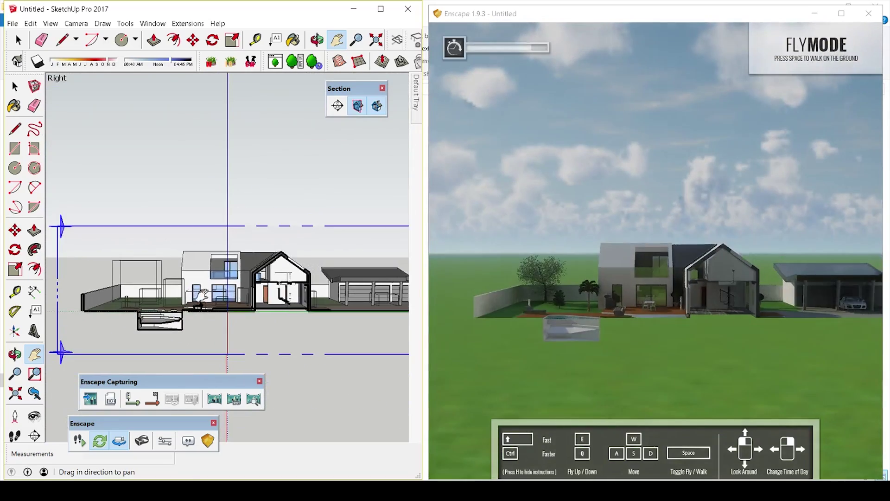
Step: Return to an aerial perspective of the villa and delete the section plane
{"action": "key", "text": "o"}
{"action": "left_click_drag", "start_coordinate": [242, 320], "coordinate": [215, 264]}
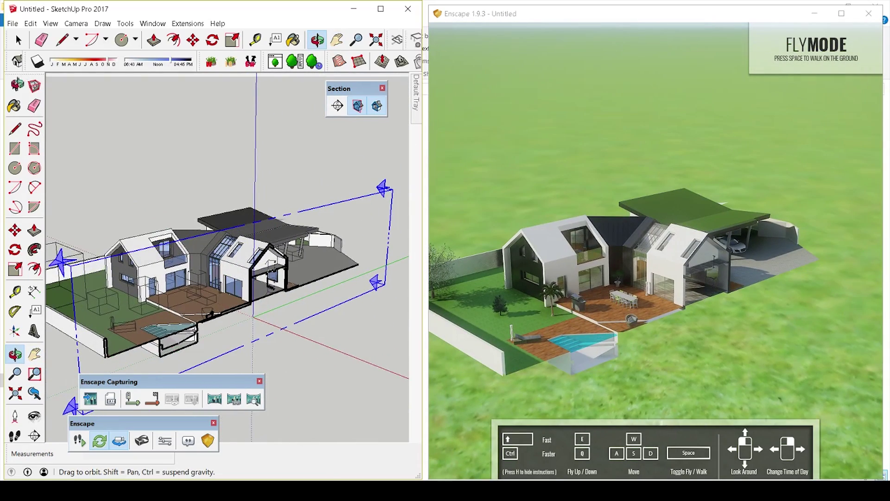
{"action": "key", "text": "space"}
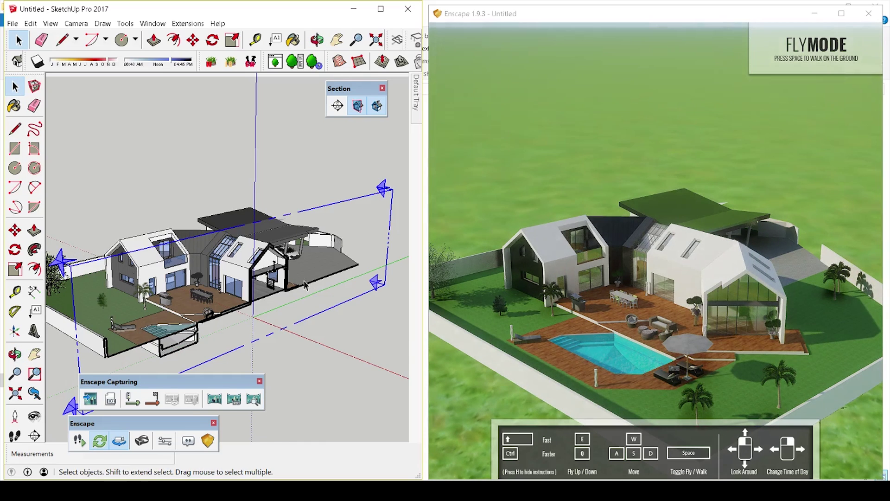
{"action": "key", "text": "Delete"}
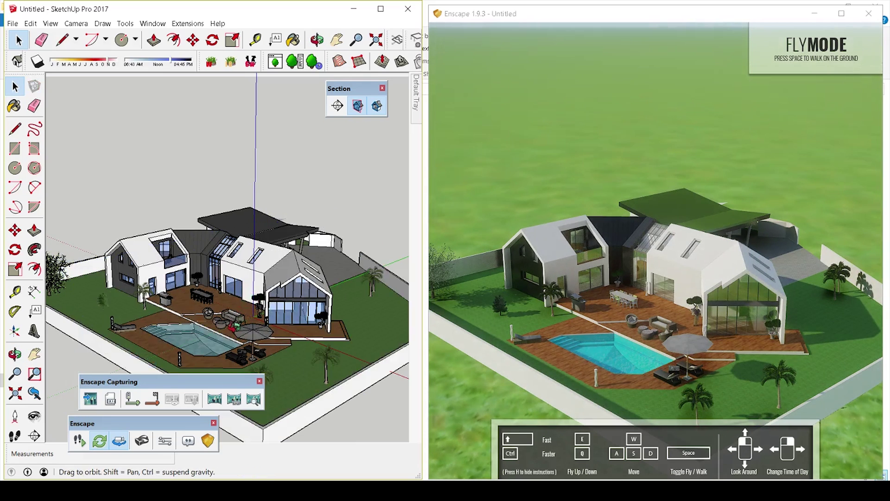
Step: Examine the terrace, the standing figure and the garden tree in the live-linked Enscape view
{"action": "middle_click_drag", "start_coordinate": [239, 325], "coordinate": [240, 316]}
{"action": "scroll", "coordinate": [254, 315], "scroll_direction": "up", "scroll_amount": 1}
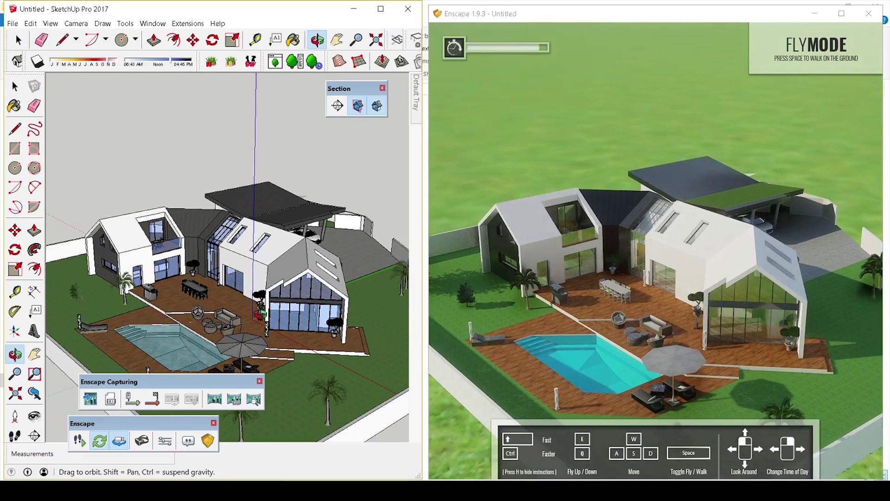
{"action": "middle_click_drag", "start_coordinate": [199, 254], "coordinate": [190, 253]}
{"action": "scroll", "coordinate": [262, 314], "scroll_direction": "up", "scroll_amount": 10}
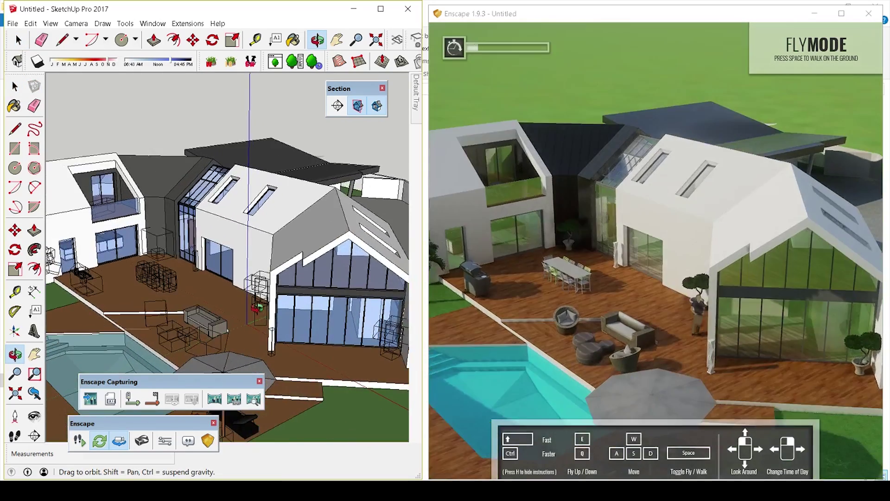
{"action": "scroll", "coordinate": [265, 319], "scroll_direction": "up", "scroll_amount": 4}
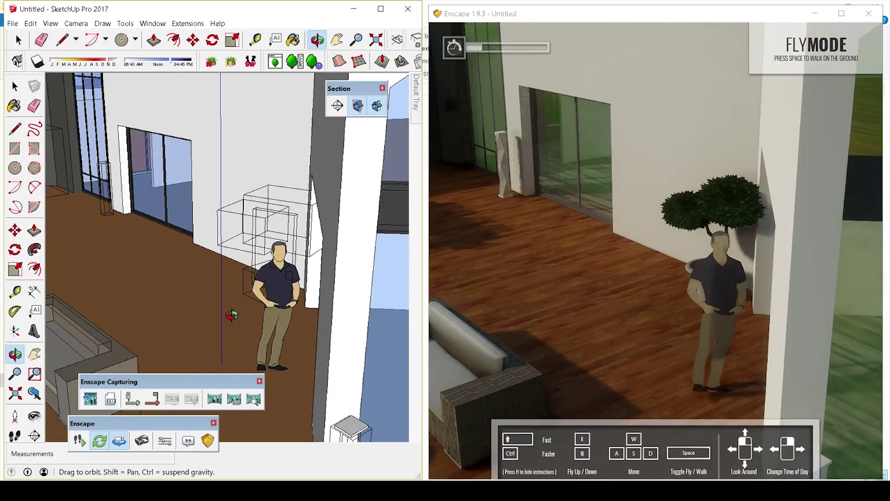
{"action": "mouse_move", "coordinate": [232, 314]}
{"action": "middle_mouse_down"}
{"action": "mouse_move", "coordinate": [394, 338]}
{"action": "mouse_move", "coordinate": [721, 245]}
{"action": "mouse_move", "coordinate": [745, 236]}
{"action": "mouse_move", "coordinate": [748, 218]}
{"action": "mouse_move", "coordinate": [277, 368]}
{"action": "mouse_move", "coordinate": [149, 299]}
{"action": "mouse_move", "coordinate": [409, 381]}
{"action": "mouse_move", "coordinate": [355, 302]}
{"action": "middle_mouse_up"}
{"action": "middle_click_drag", "start_coordinate": [262, 273], "coordinate": [330, 286], "text": "shift"}
{"action": "middle_click_drag", "start_coordinate": [206, 226], "coordinate": [399, 278], "text": "shift"}
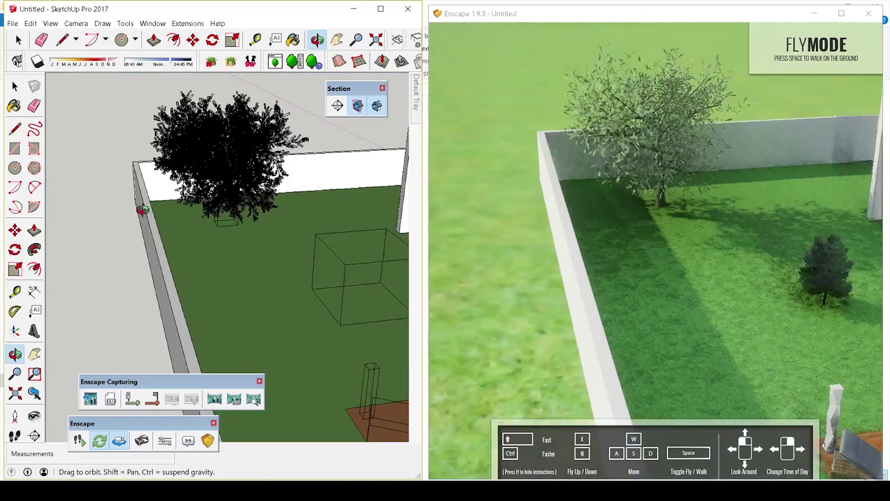
Step: Name the lawn's material "grass" so Enscape renders it as 3D grass, and hide the tray
{"action": "scroll", "coordinate": [141, 209], "scroll_direction": "up", "scroll_amount": 2}
{"action": "mouse_move", "coordinate": [175, 254]}
{"action": "middle_mouse_down", "text": "shift"}
{"action": "mouse_move", "coordinate": [124, 252]}
{"action": "mouse_move", "coordinate": [162, 262]}
{"action": "middle_mouse_up", "text": "shift"}
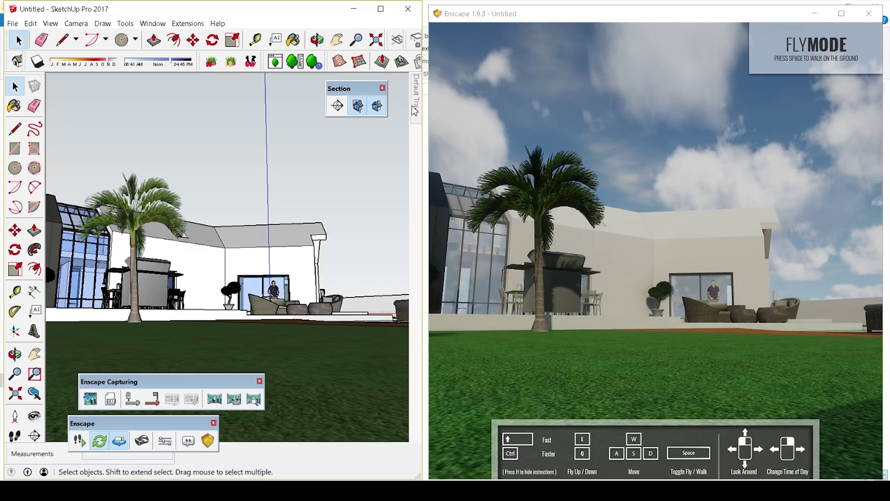
{"action": "mouse_move", "coordinate": [415, 111]}
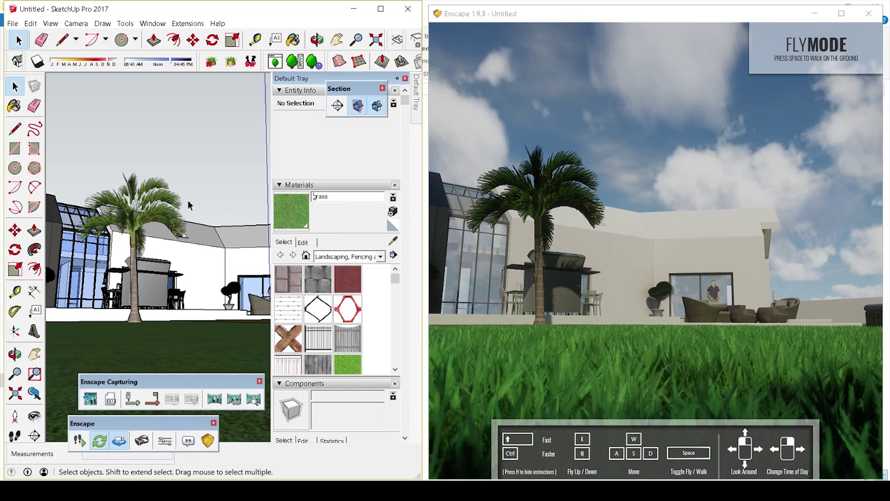
{"action": "left_click", "coordinate": [397, 78]}
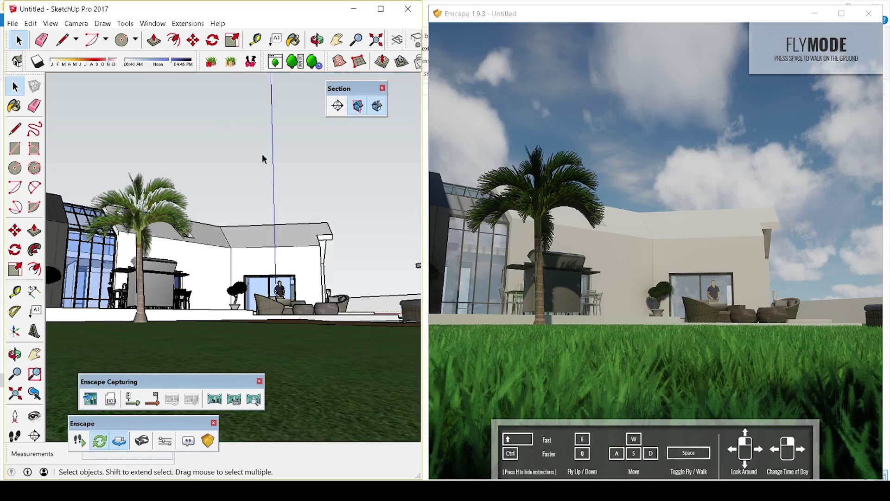
Step: Set Enscape's rendering quality to Ultra, hide the viewer's navigation instructions and close the settings
{"action": "mouse_move", "coordinate": [307, 286]}
{"action": "middle_mouse_down"}
{"action": "mouse_move", "coordinate": [285, 243]}
{"action": "mouse_move", "coordinate": [282, 250]}
{"action": "mouse_move", "coordinate": [230, 226]}
{"action": "mouse_move", "coordinate": [274, 348]}
{"action": "middle_mouse_up"}
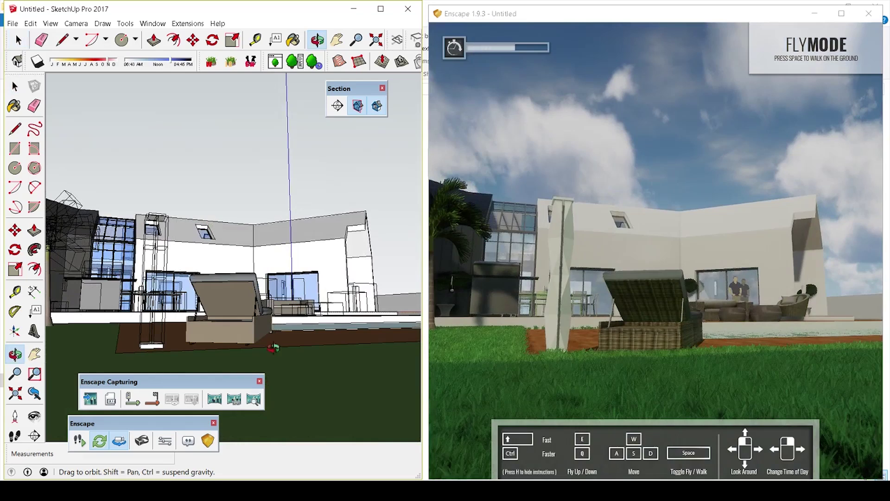
{"action": "left_click", "coordinate": [168, 443]}
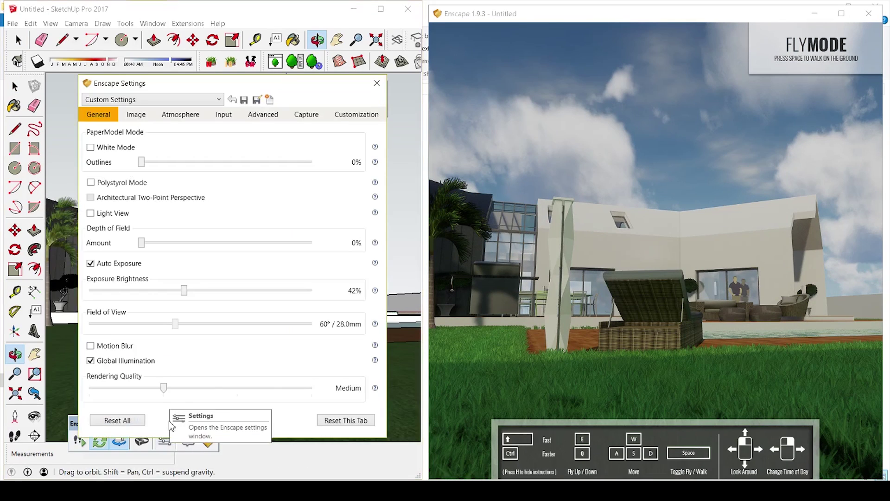
{"action": "left_click", "coordinate": [164, 388]}
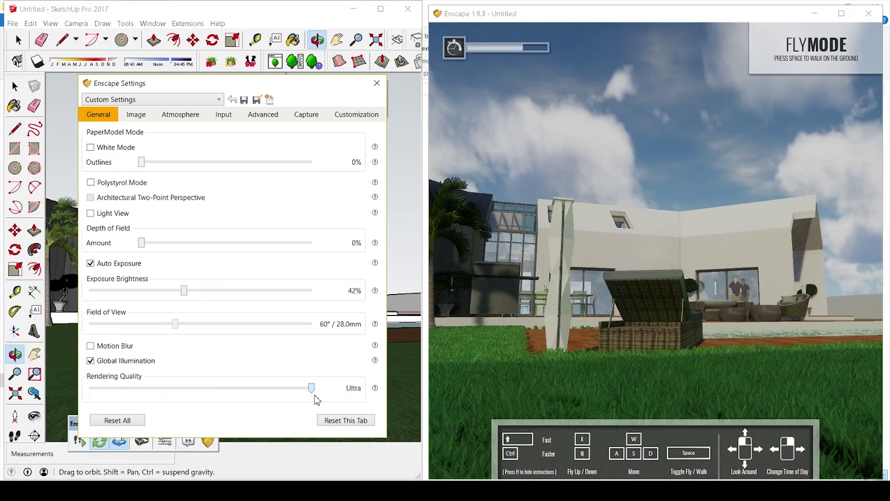
{"action": "left_click", "coordinate": [453, 233]}
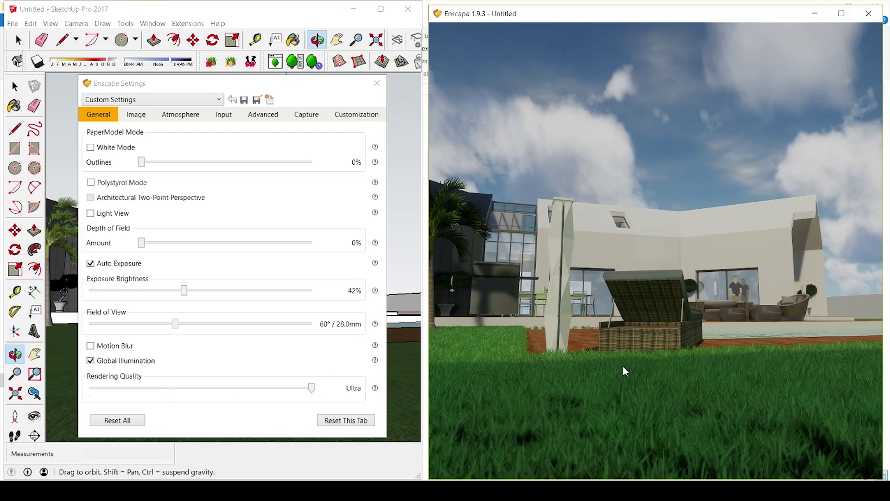
{"action": "left_click", "coordinate": [376, 83]}
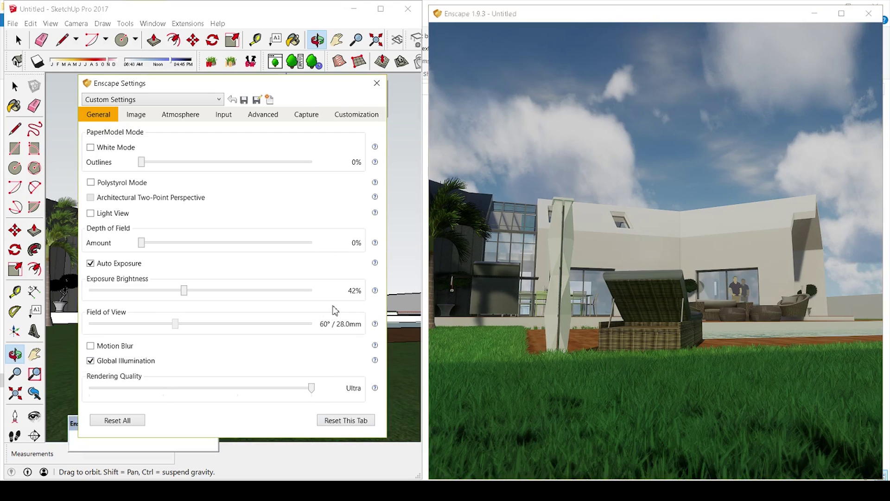
{"action": "key", "text": "Escape"}
Step: Examine the rendered grass along the wooden deck beside the sun lounger
{"action": "left_click_drag", "start_coordinate": [248, 275], "coordinate": [124, 290]}
{"action": "mouse_move", "coordinate": [297, 272]}
{"action": "left_mouse_down"}
{"action": "mouse_move", "coordinate": [125, 278]}
{"action": "mouse_move", "coordinate": [194, 261]}
{"action": "mouse_move", "coordinate": [167, 285]}
{"action": "mouse_move", "coordinate": [116, 289]}
{"action": "mouse_move", "coordinate": [162, 260]}
{"action": "left_mouse_up"}
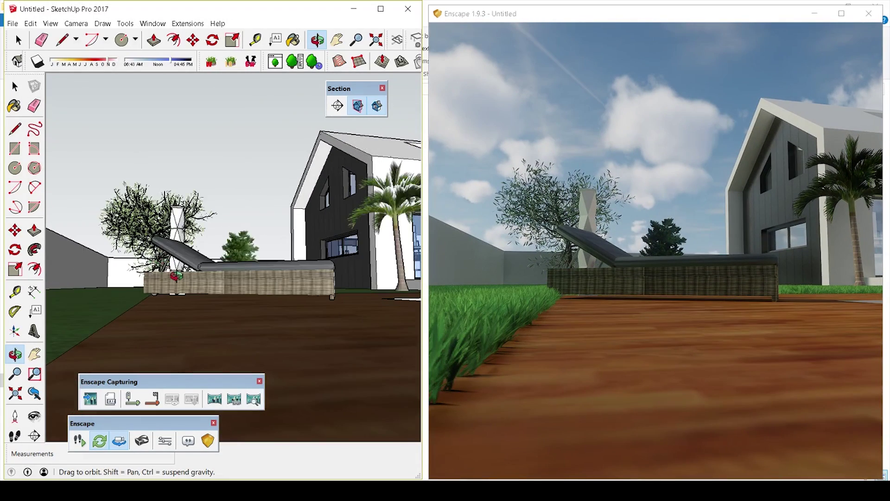
{"action": "scroll", "coordinate": [198, 272], "scroll_direction": "down", "scroll_amount": 1}
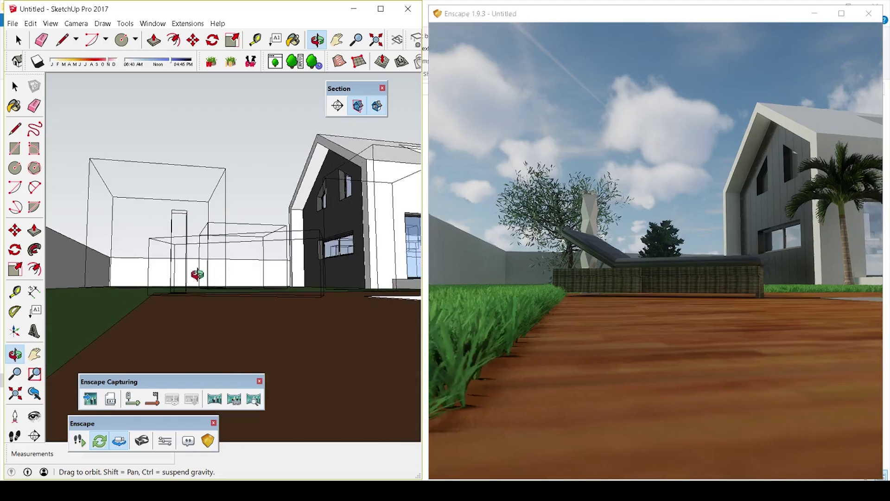
{"action": "left_click_drag", "start_coordinate": [197, 274], "coordinate": [231, 298]}
{"action": "scroll", "coordinate": [223, 288], "scroll_direction": "down", "scroll_amount": 2}
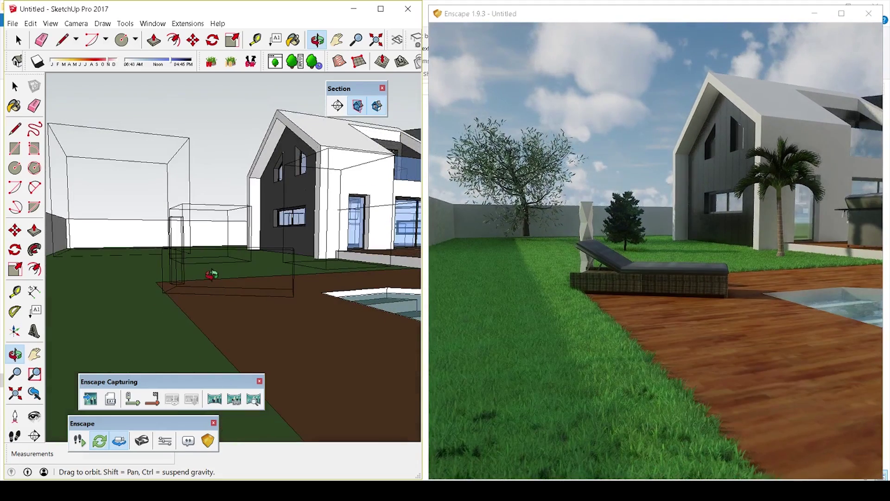